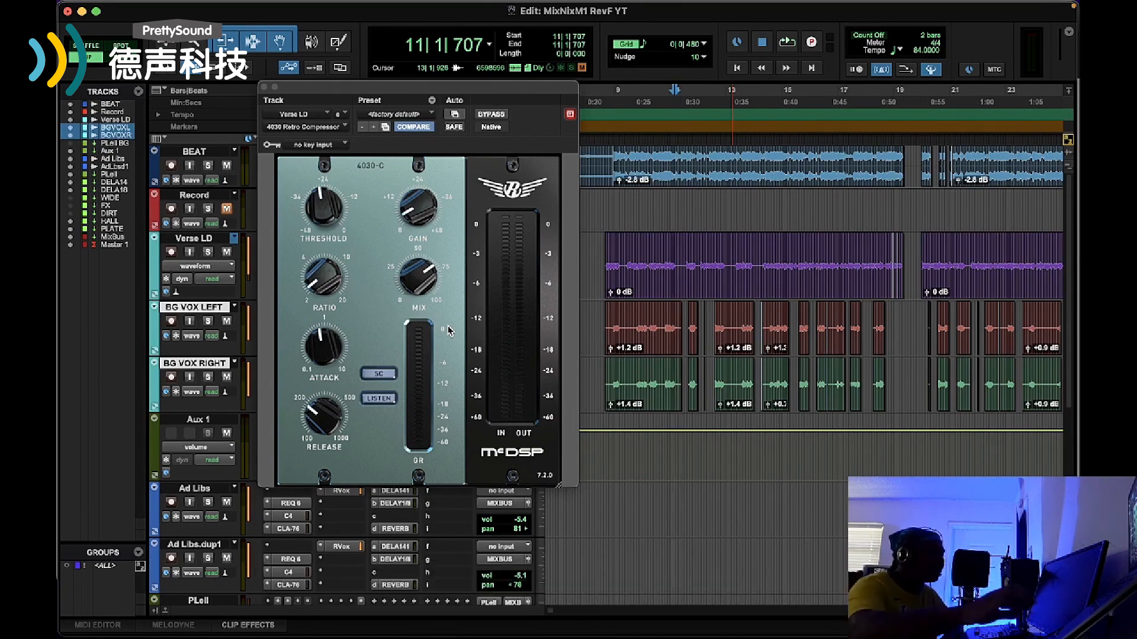
Play the session from bar 8 while watching the Verse LD track's 4030 Retro Compressor, and stop playback
click(589, 102)
key(space)
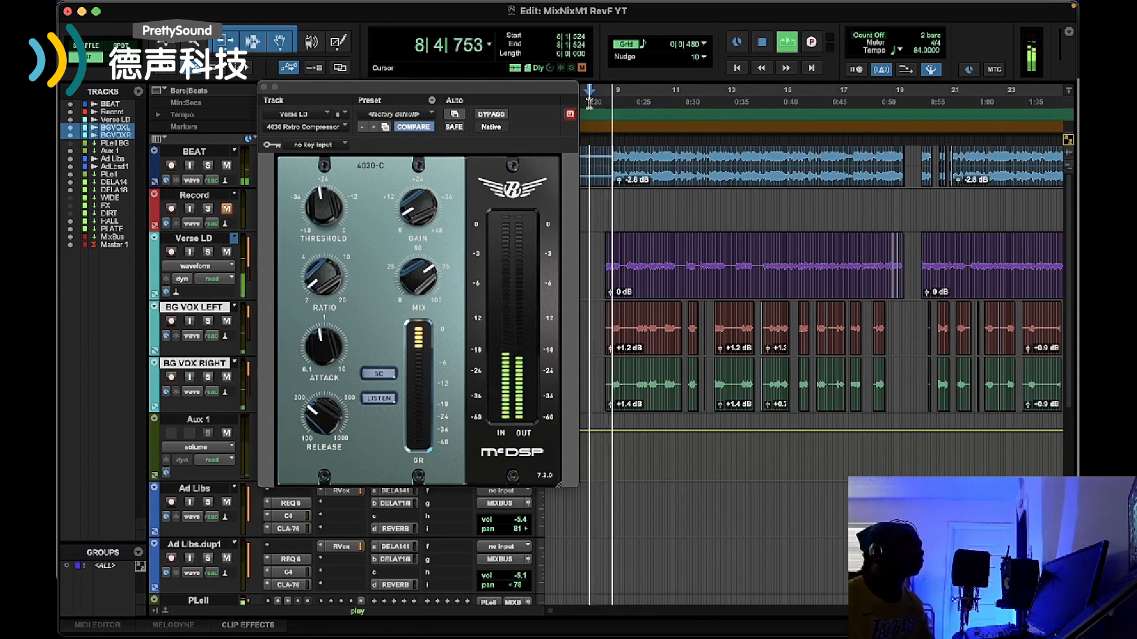
drag(408, 92, 262, 52)
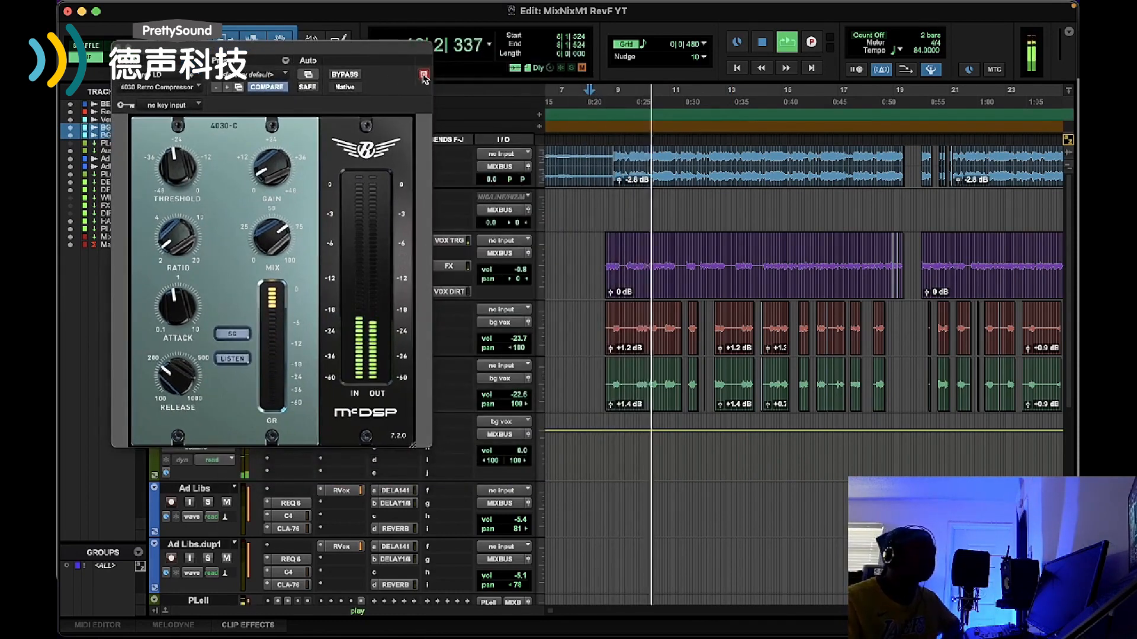
drag(365, 54, 448, 96)
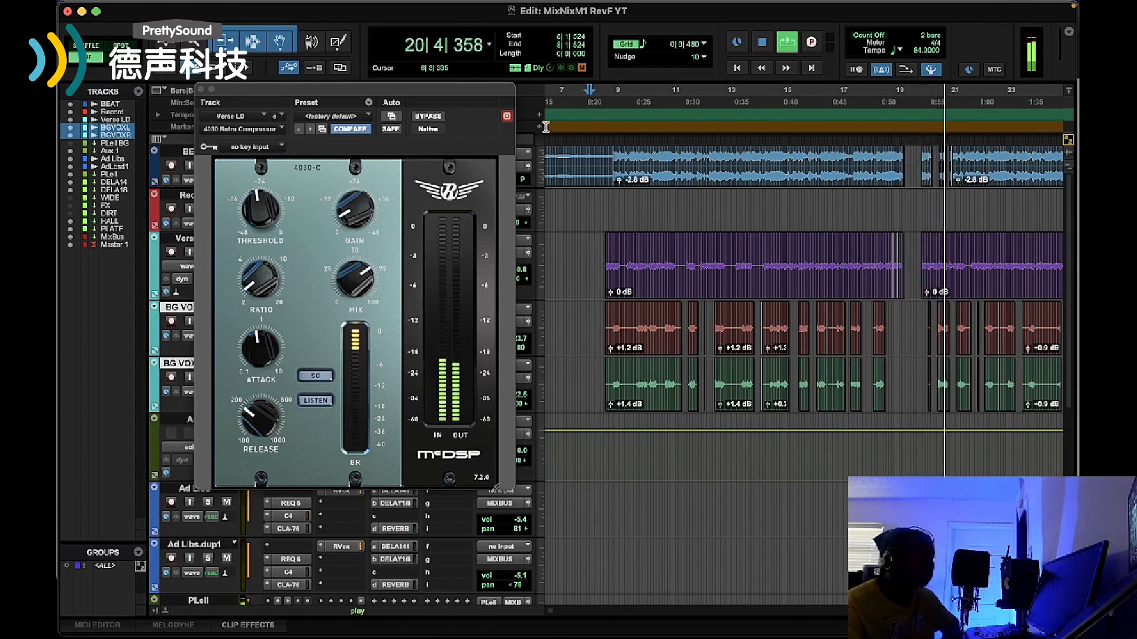
click(762, 48)
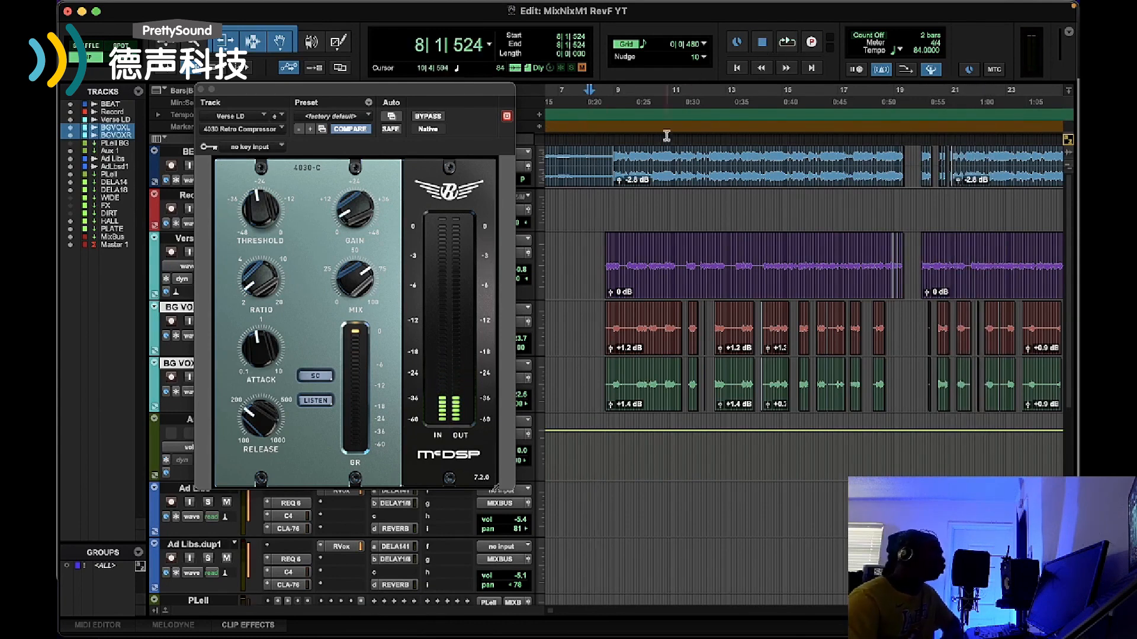
Examine the threshold, ratio and attack controls of the 4030 Retro Compressor on the Verse LD track
drag(361, 97, 480, 90)
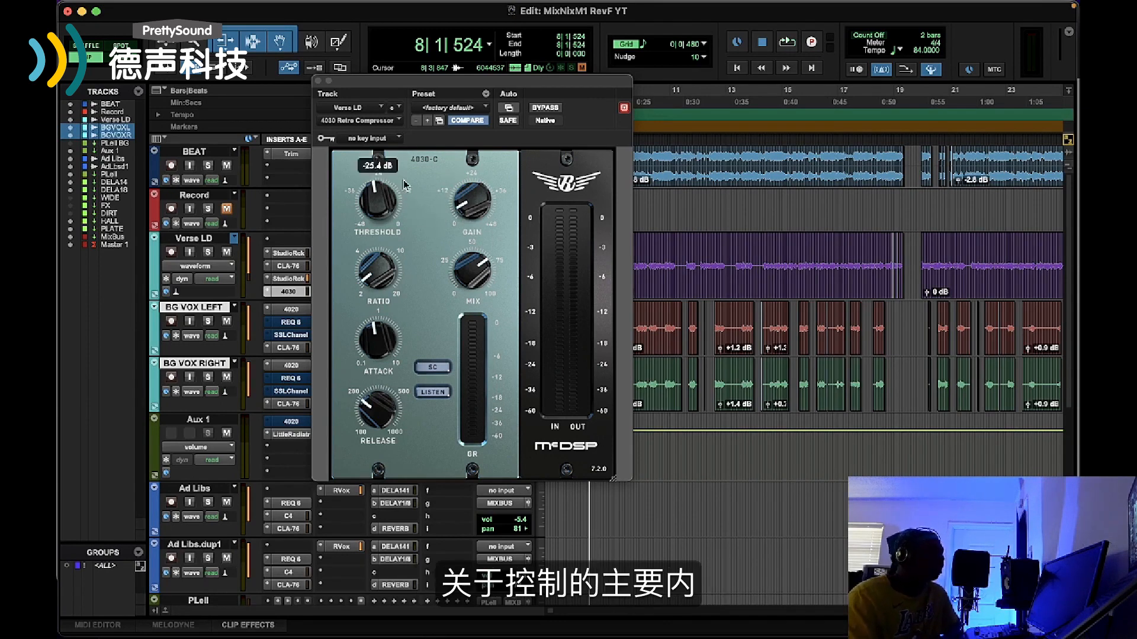
mouse_move(389, 253)
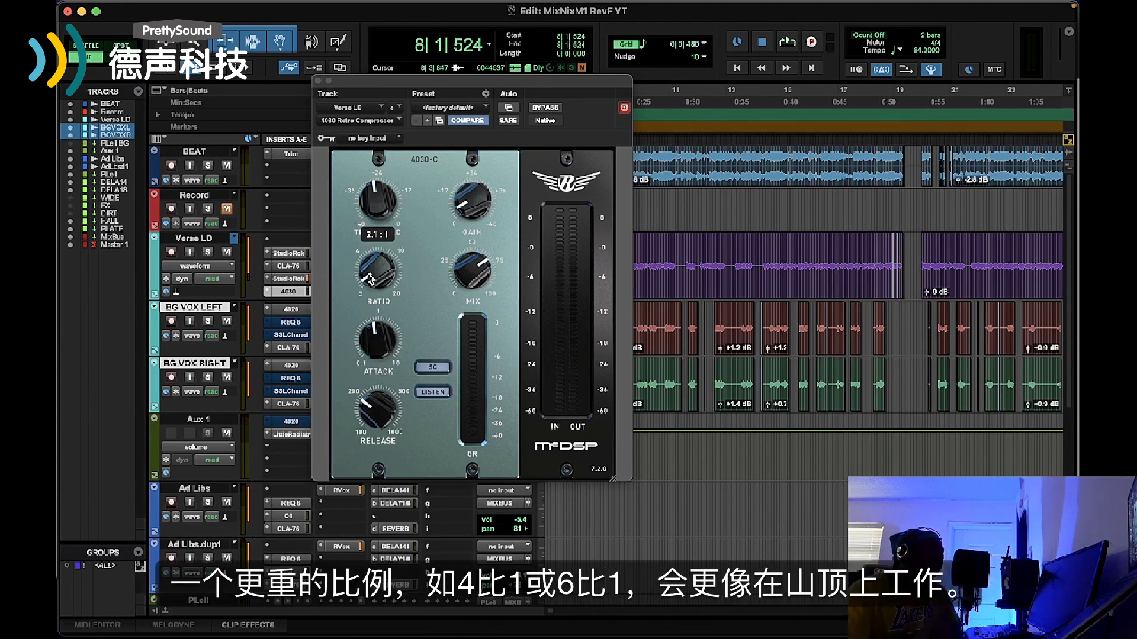
drag(371, 264, 390, 211)
drag(388, 276, 387, 364)
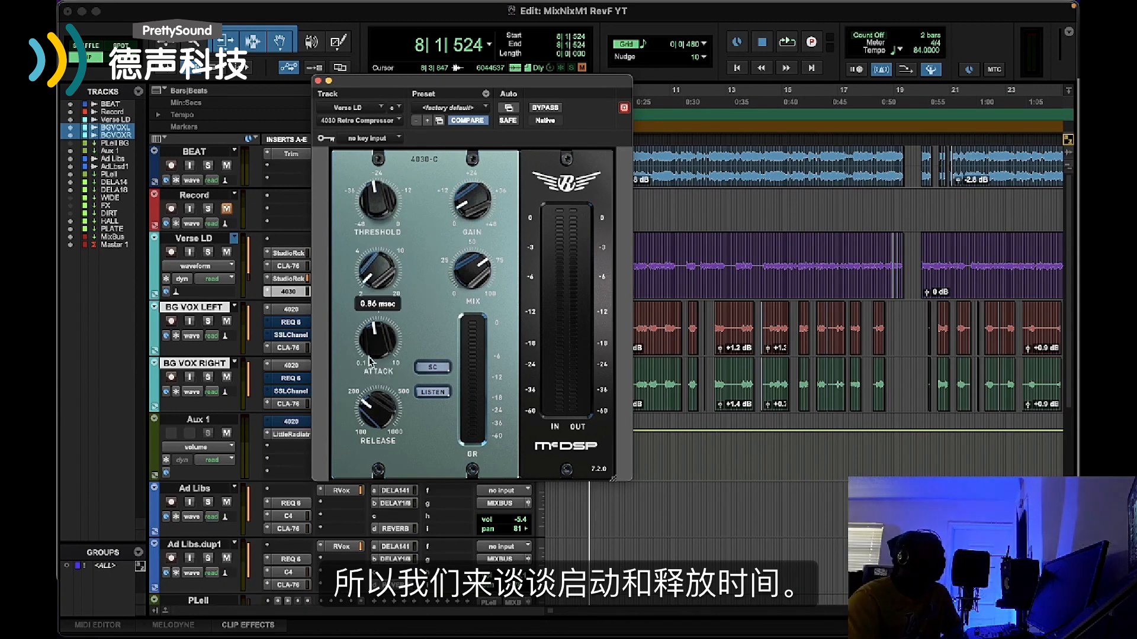
Switch to Chrome, show the NASCAR race image beside the compressor's attack and release controls, and minimise the browser
mouse_move(545, 635)
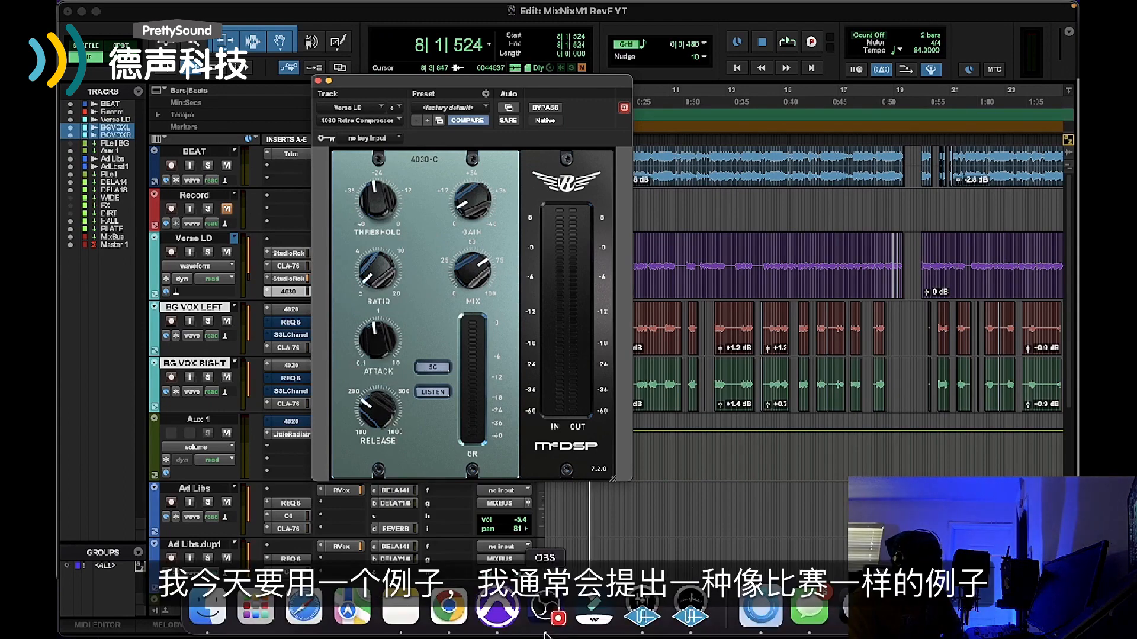
click(448, 607)
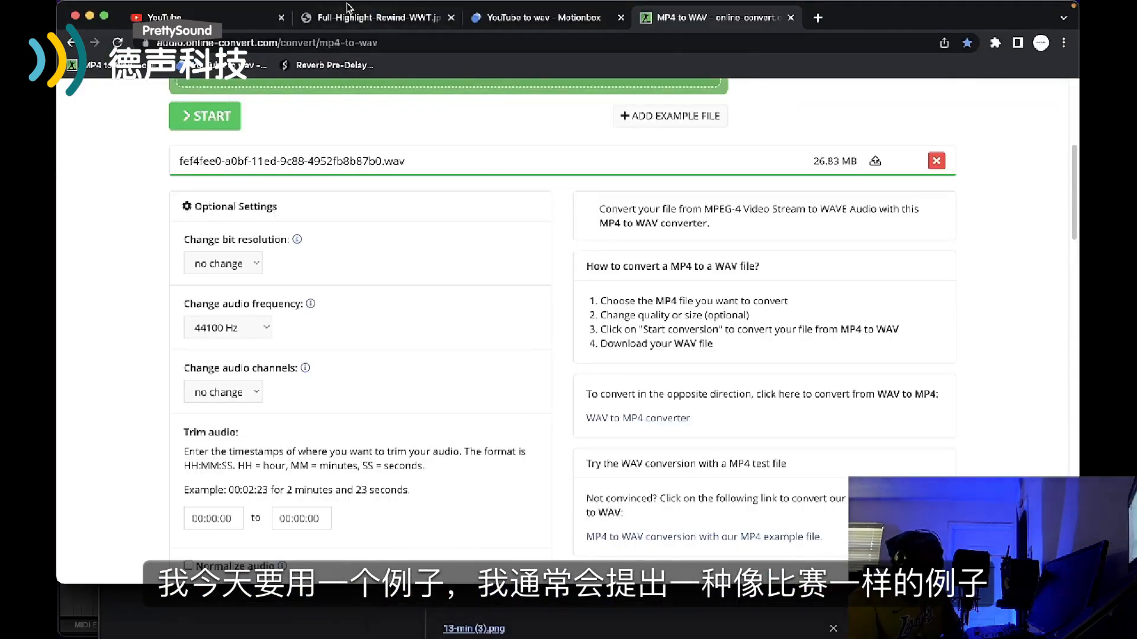
click(350, 17)
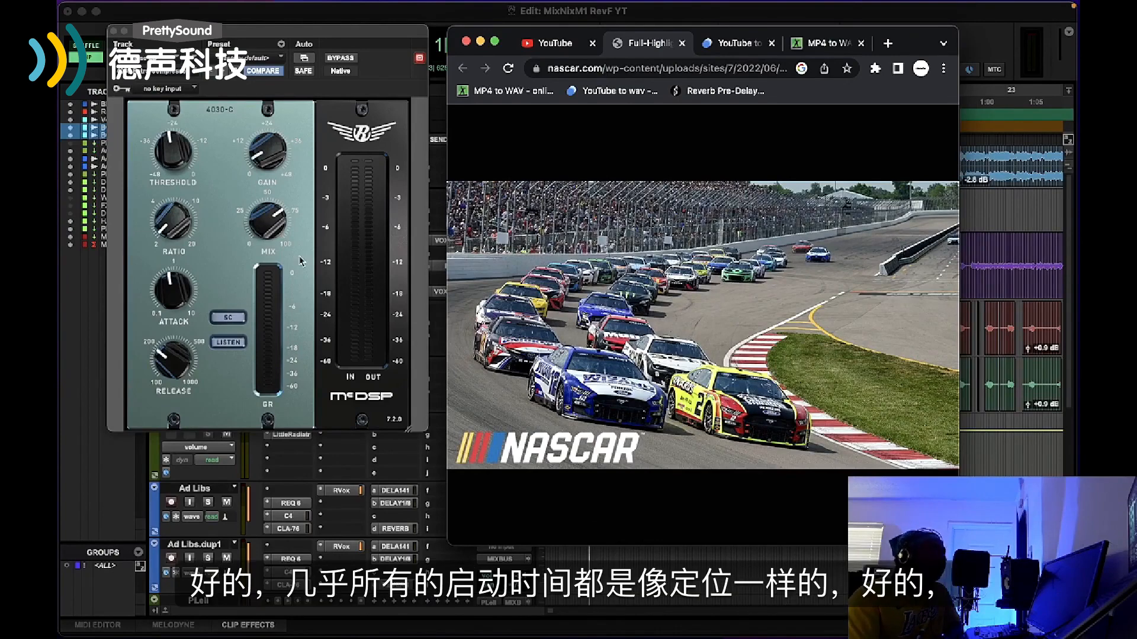
mouse_move(161, 300)
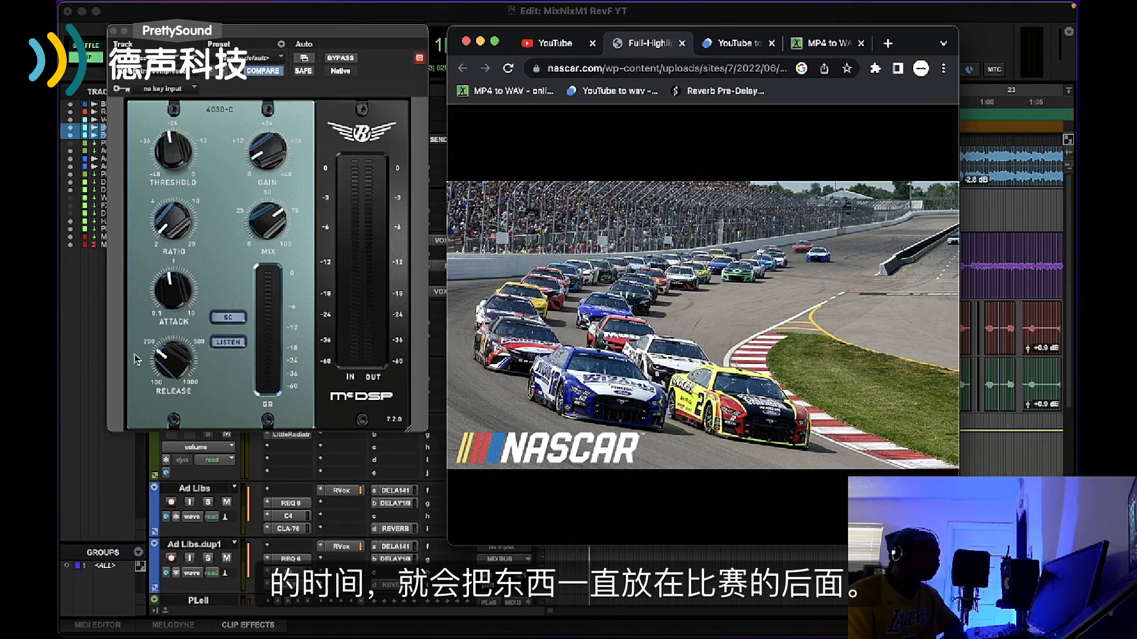
mouse_move(170, 355)
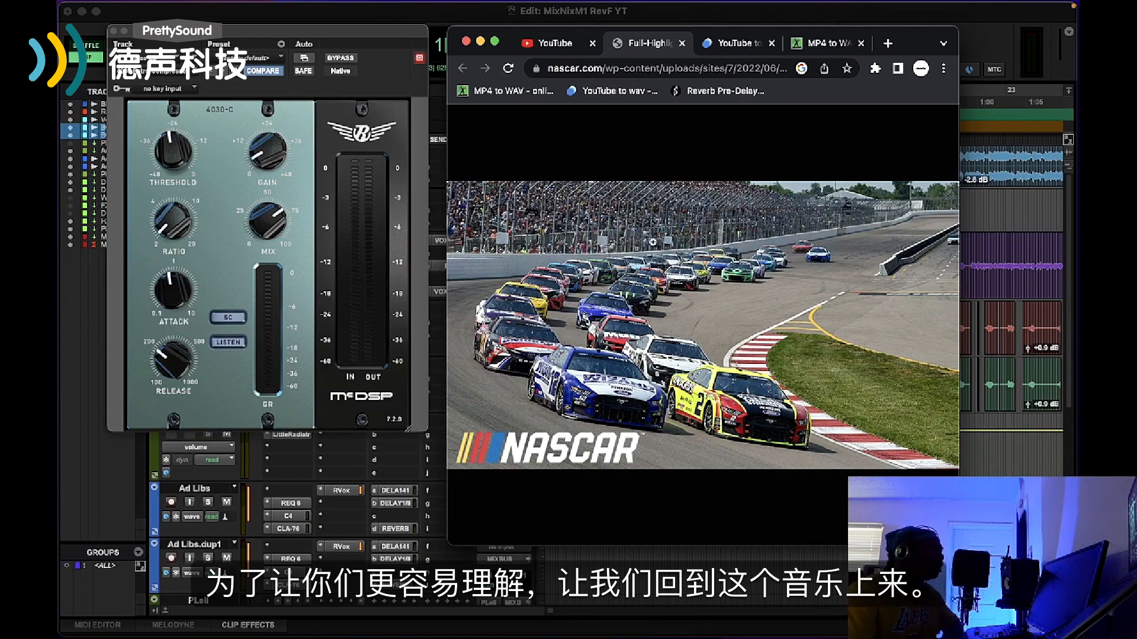
click(479, 43)
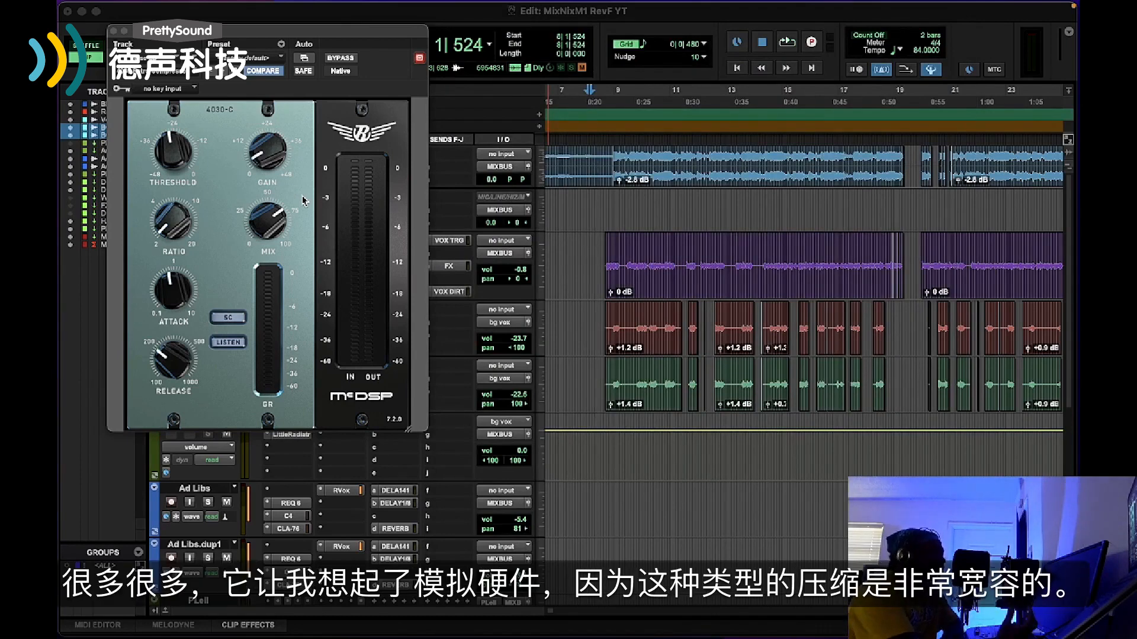
Play from bar 8 while toggling the Verse LD compressor's bypass to compare the sound, stop playback and close the compressor window
click(612, 128)
key(space)
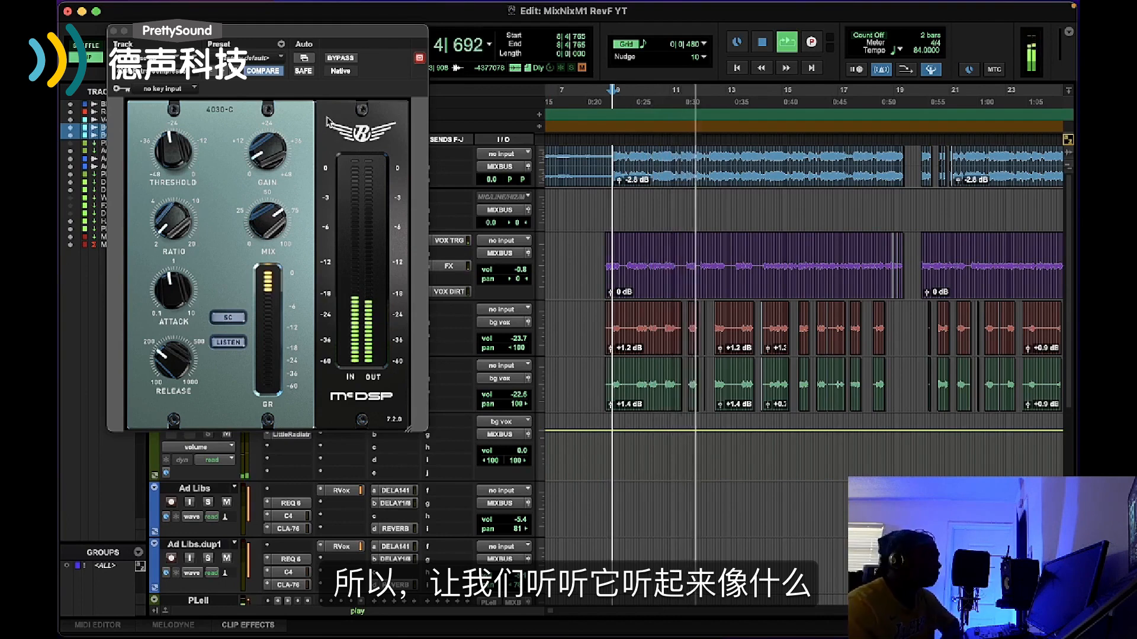
click(340, 58)
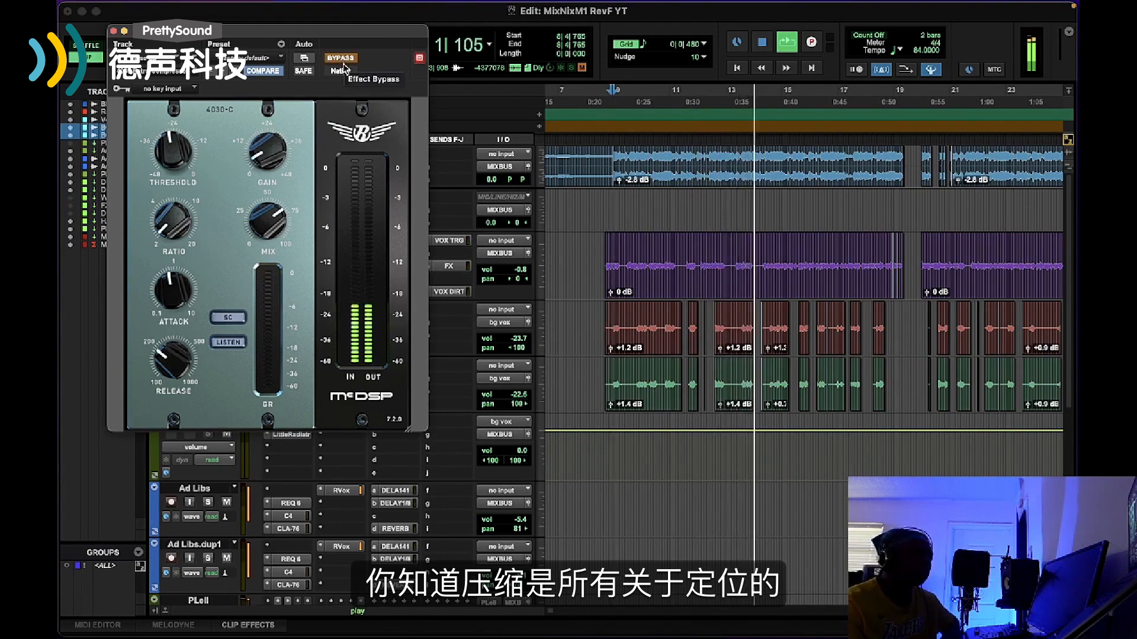
click(341, 59)
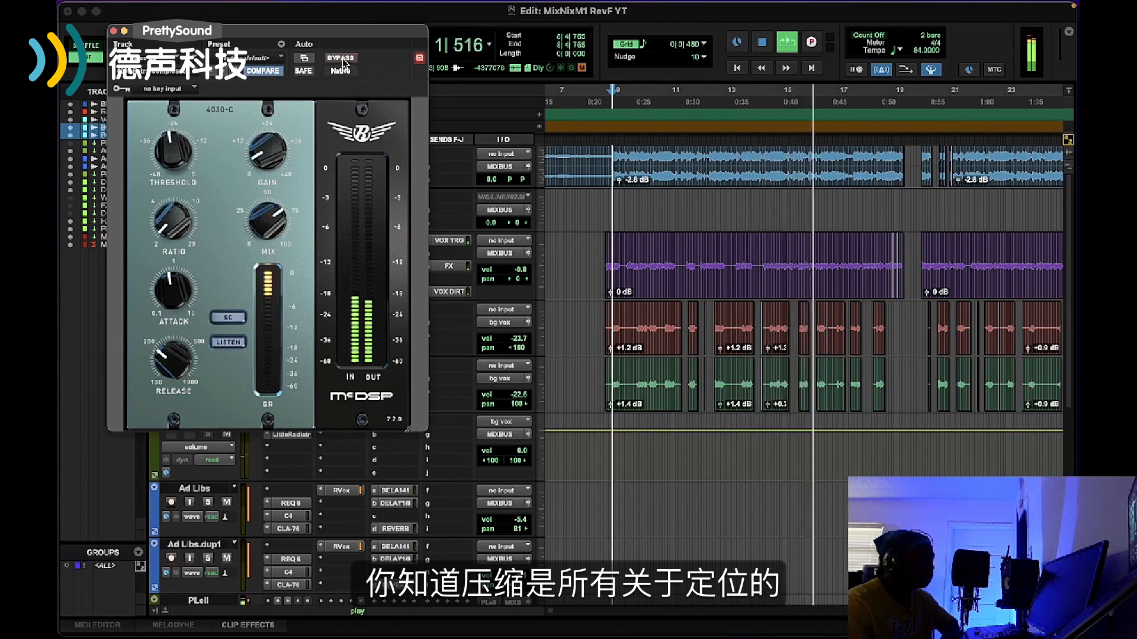
click(342, 58)
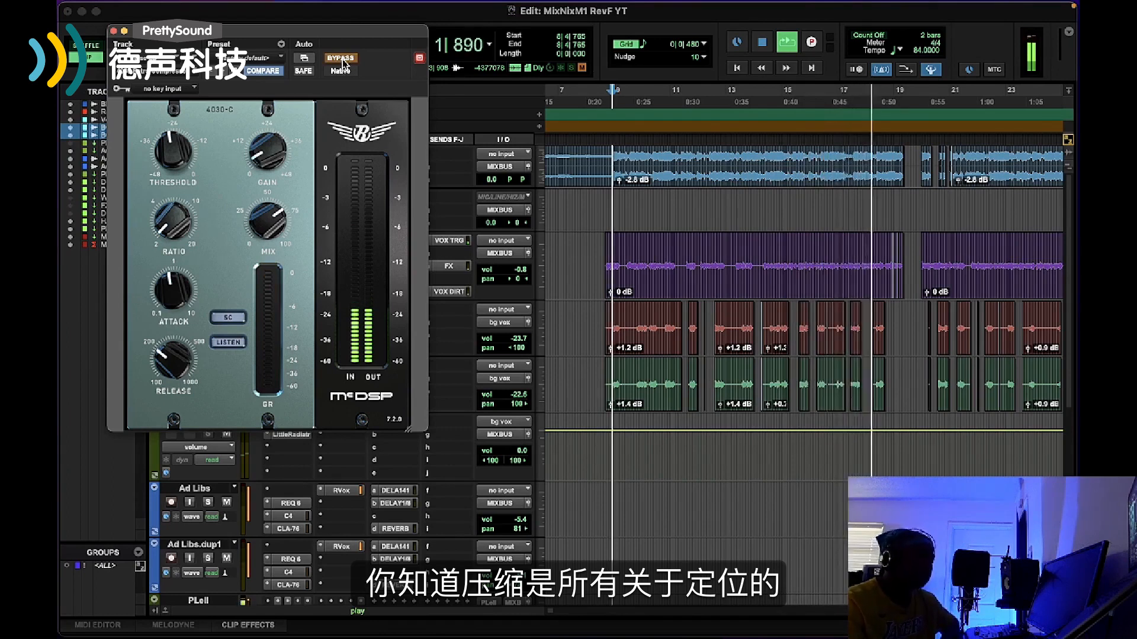
click(342, 58)
click(758, 42)
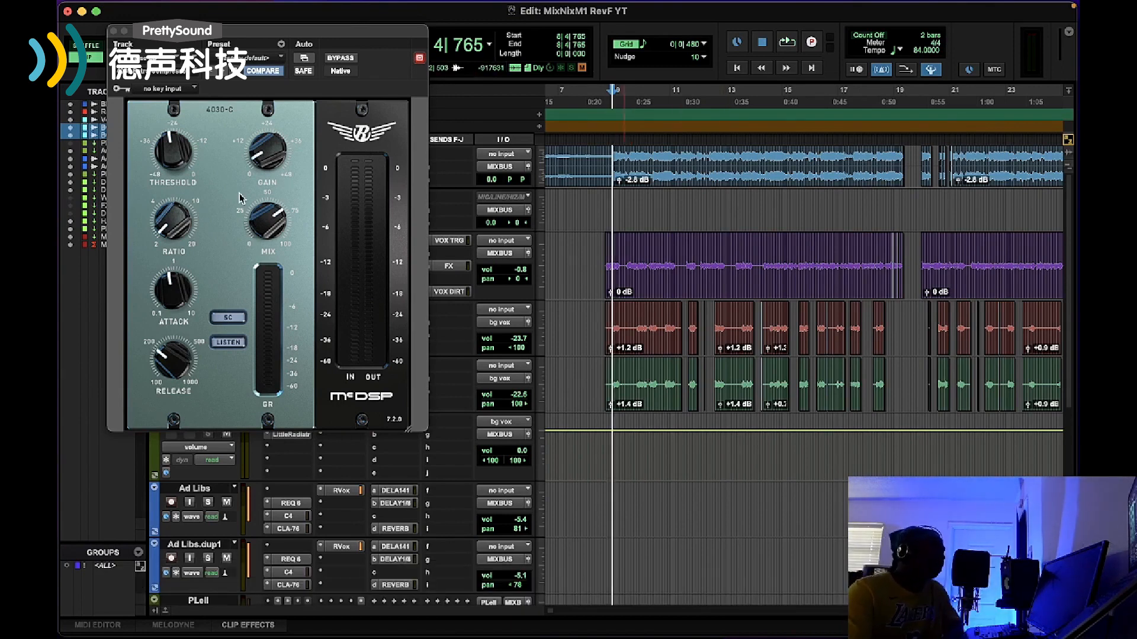
mouse_move(264, 215)
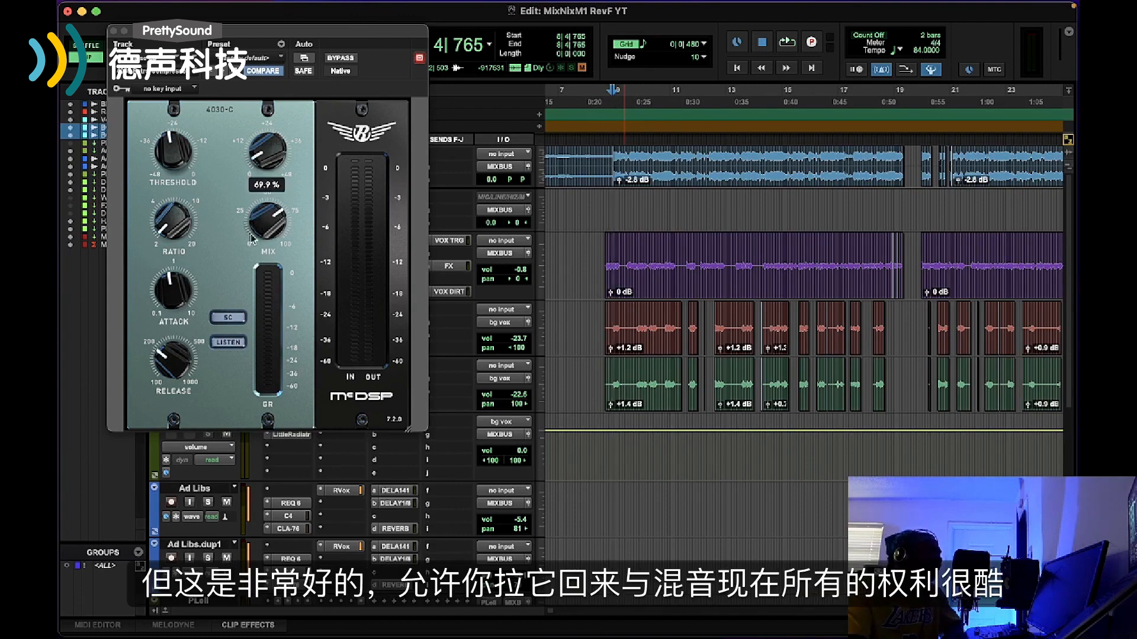
click(114, 31)
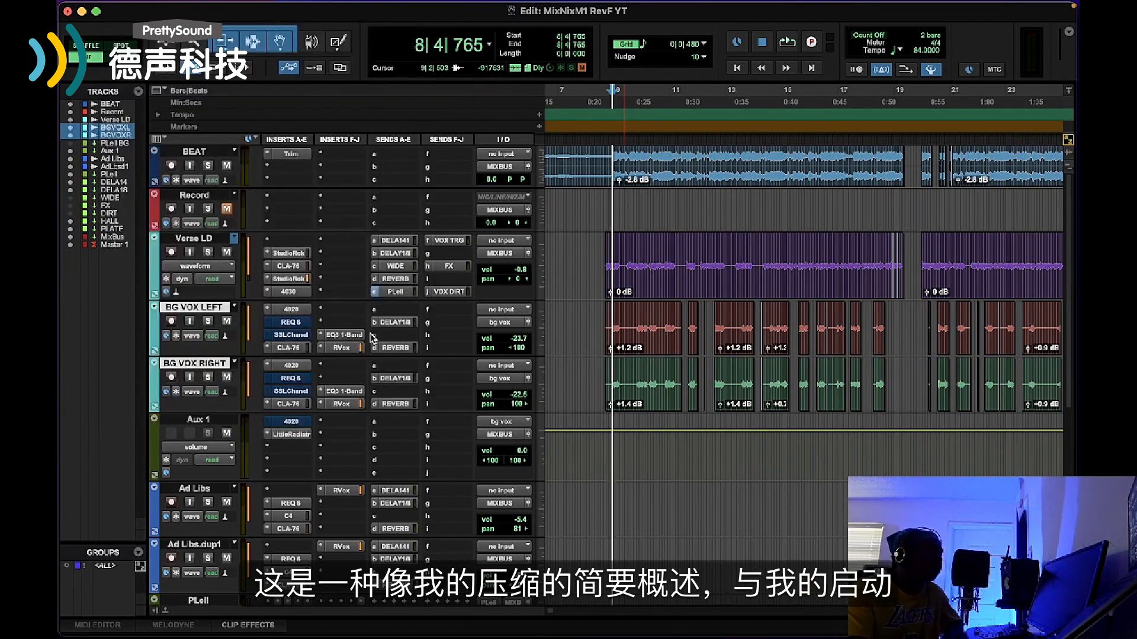
Open the 4020 Retro EQ on the BG VOX LEFT track and move its window clear of the inserts
scroll(1066, 278, down, 4)
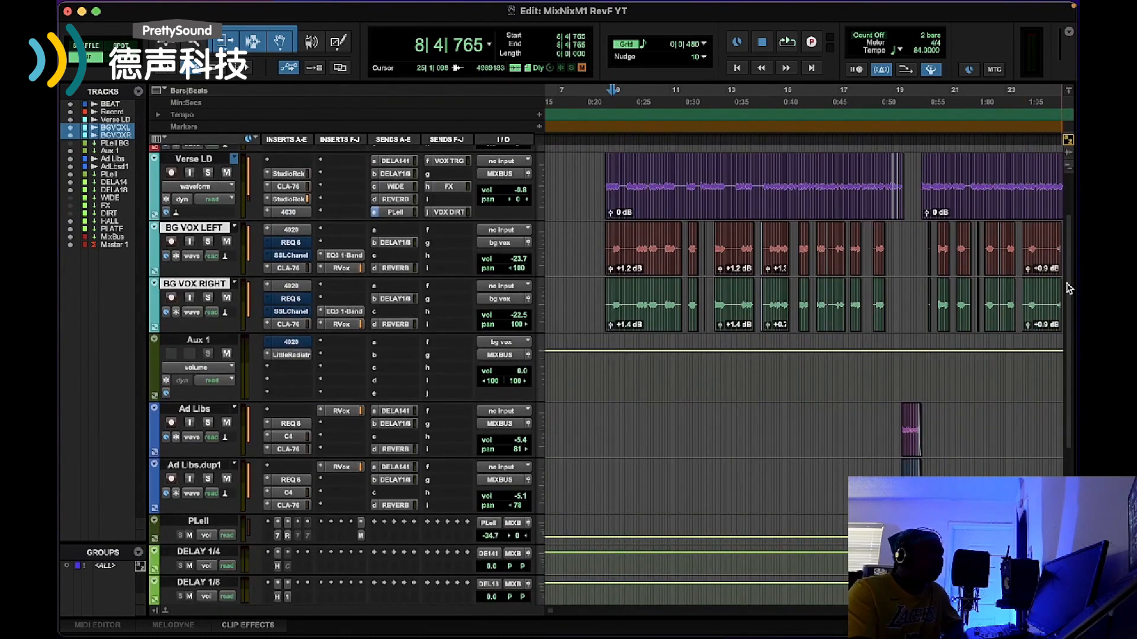
scroll(1068, 288, down, 1)
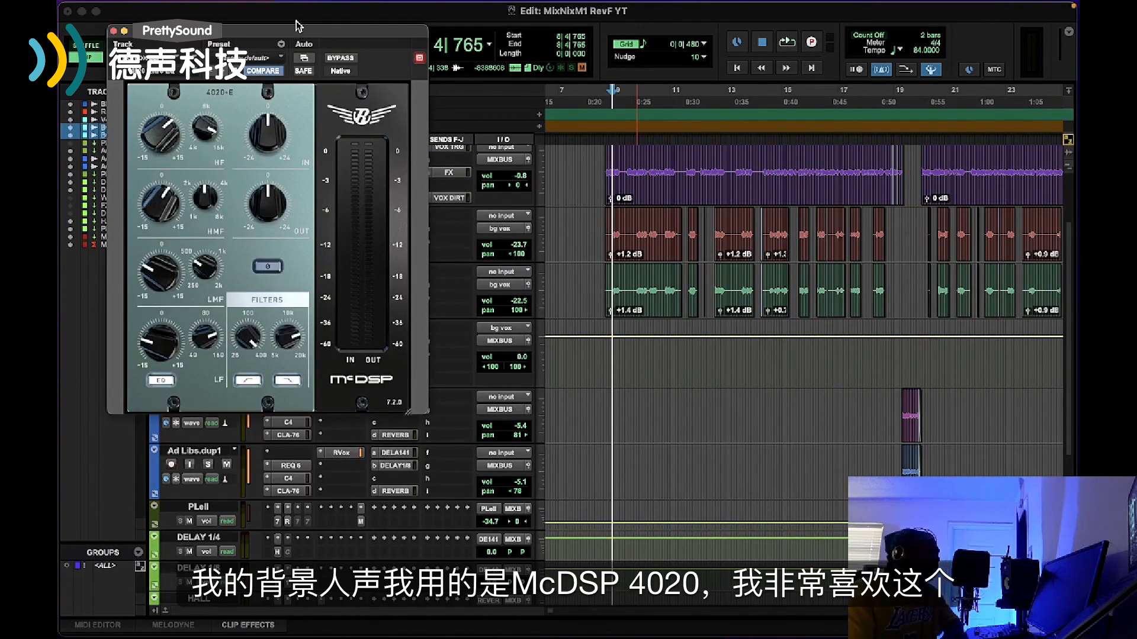
drag(296, 25, 604, 81)
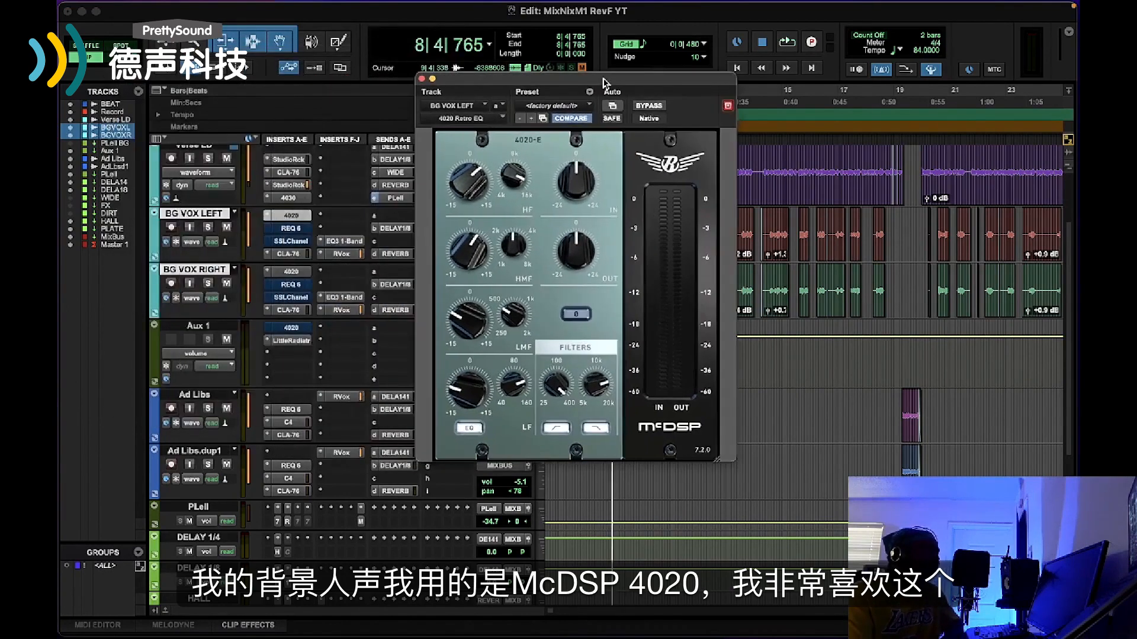
Untarget the 4020 Retro EQ window so that it stays open alongside another plug-in
click(337, 226)
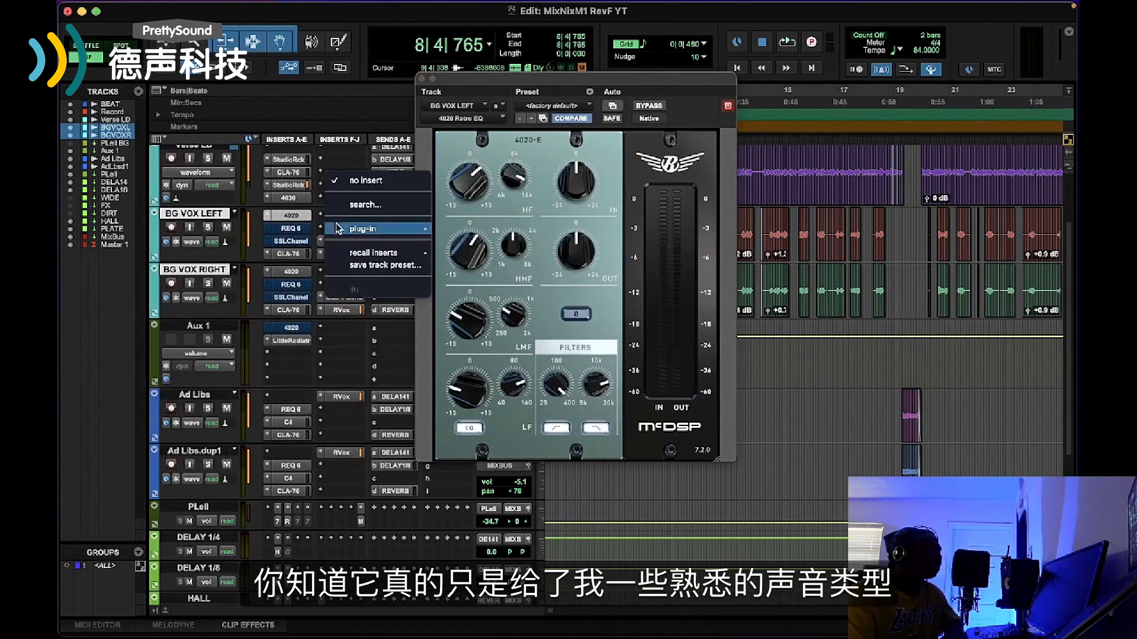
text(eq)
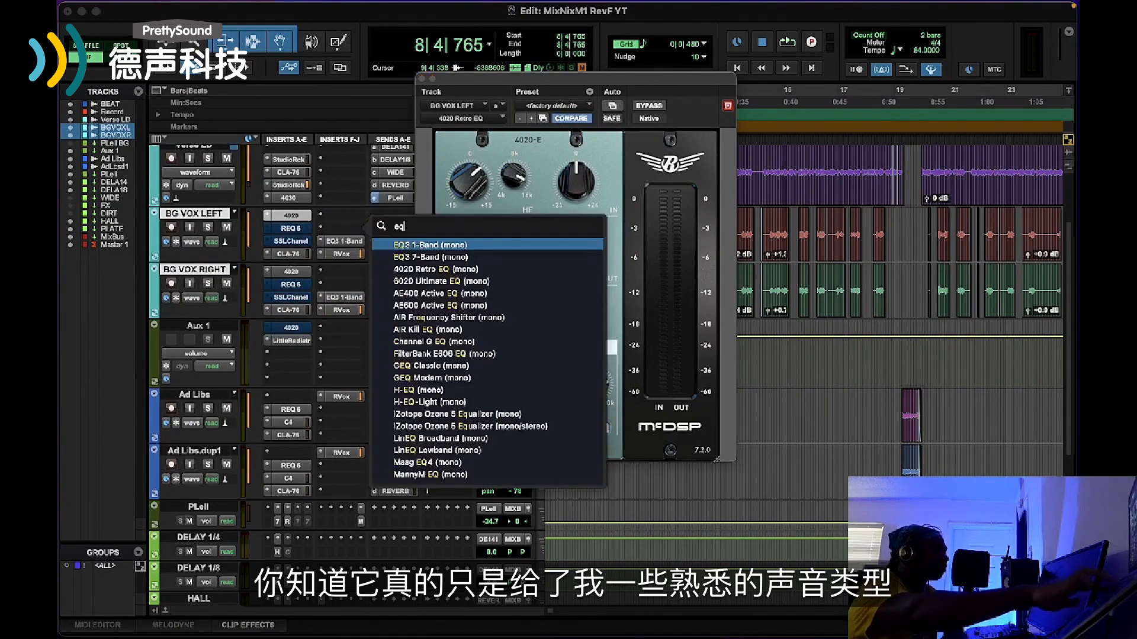
click(731, 105)
click(728, 106)
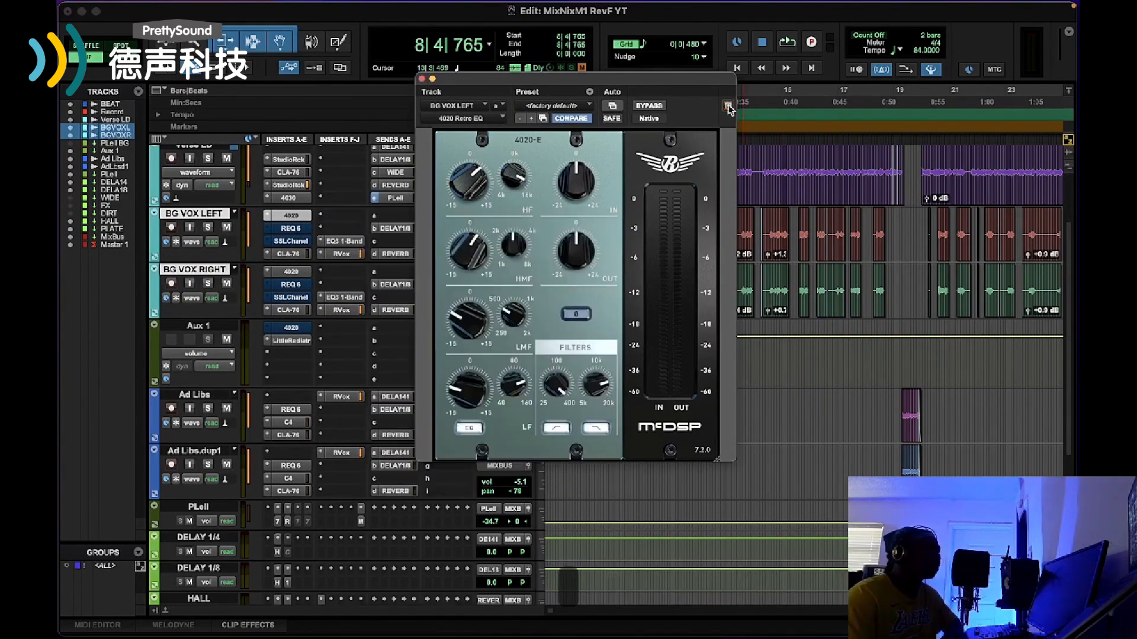
Insert an EQ3 7-Band (mono) on the BG VOX LEFT track and arrange its window beside the 4020 Retro EQ
click(354, 214)
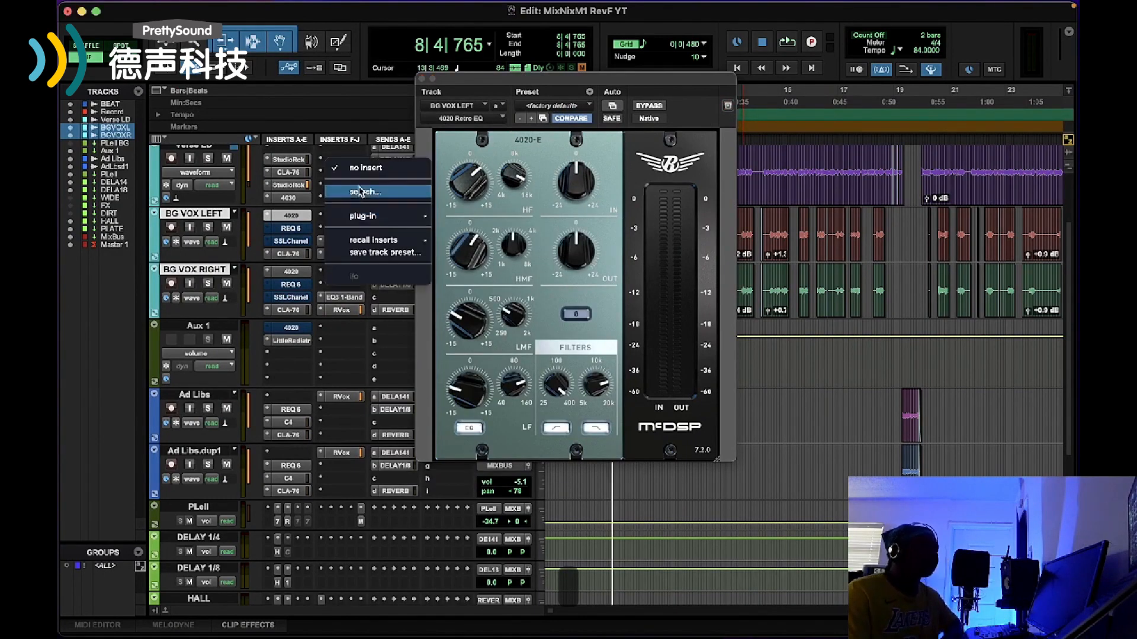
text(eq)
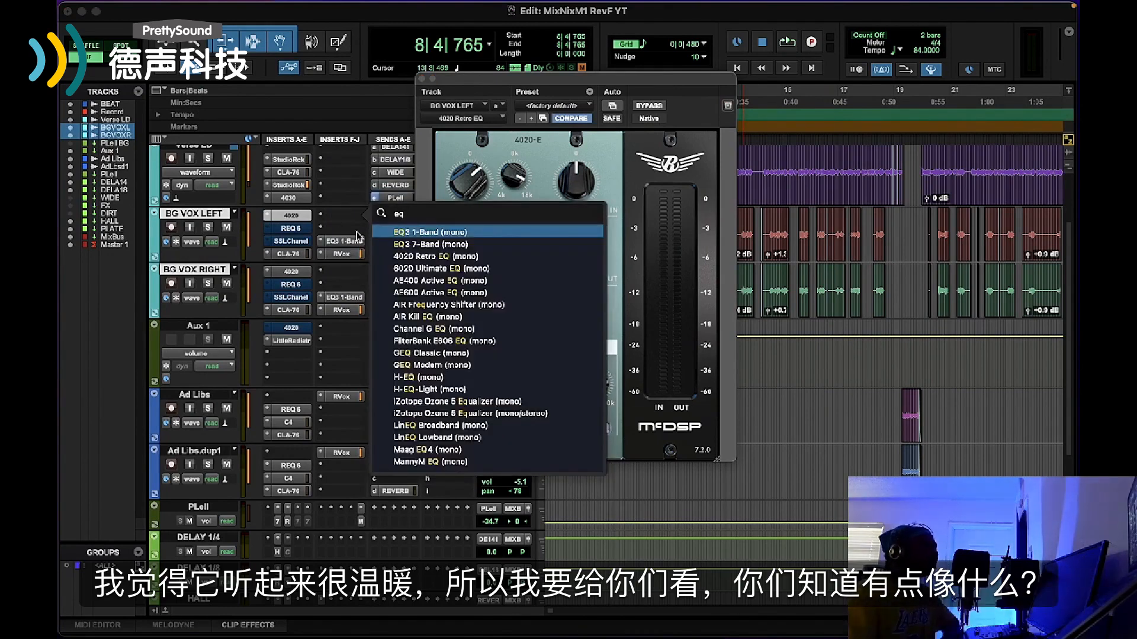
click(410, 244)
drag(518, 92, 193, 92)
drag(608, 83, 864, 74)
drag(409, 92, 502, 108)
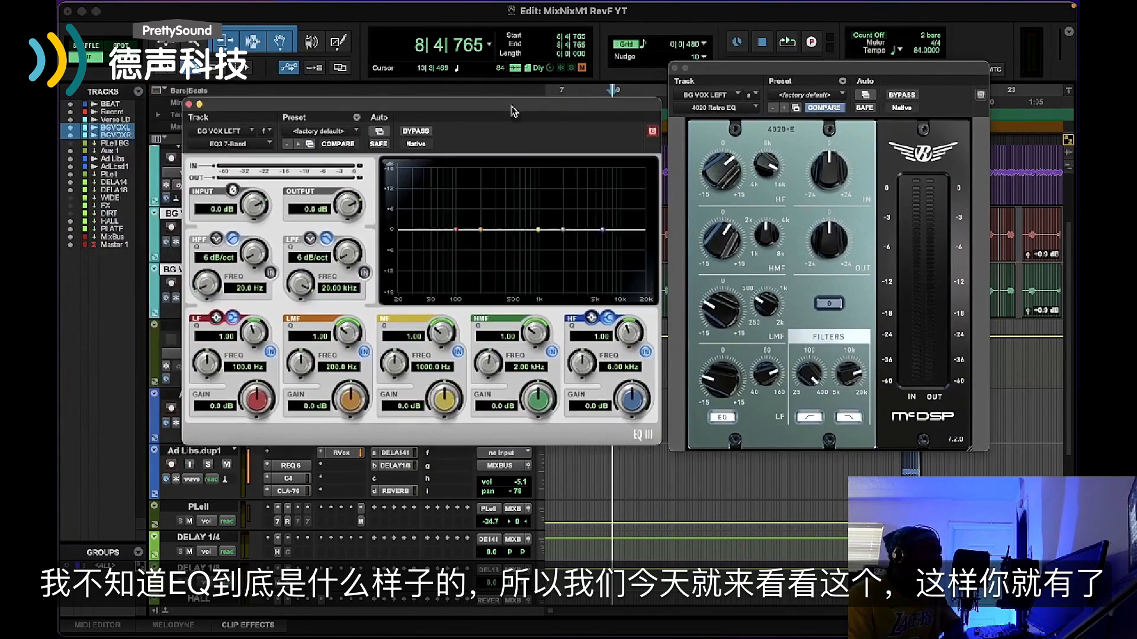
Enable the EQ3 7-Band's high-pass filter with a 12 dB/oct slope at about 146 Hz
mouse_move(751, 360)
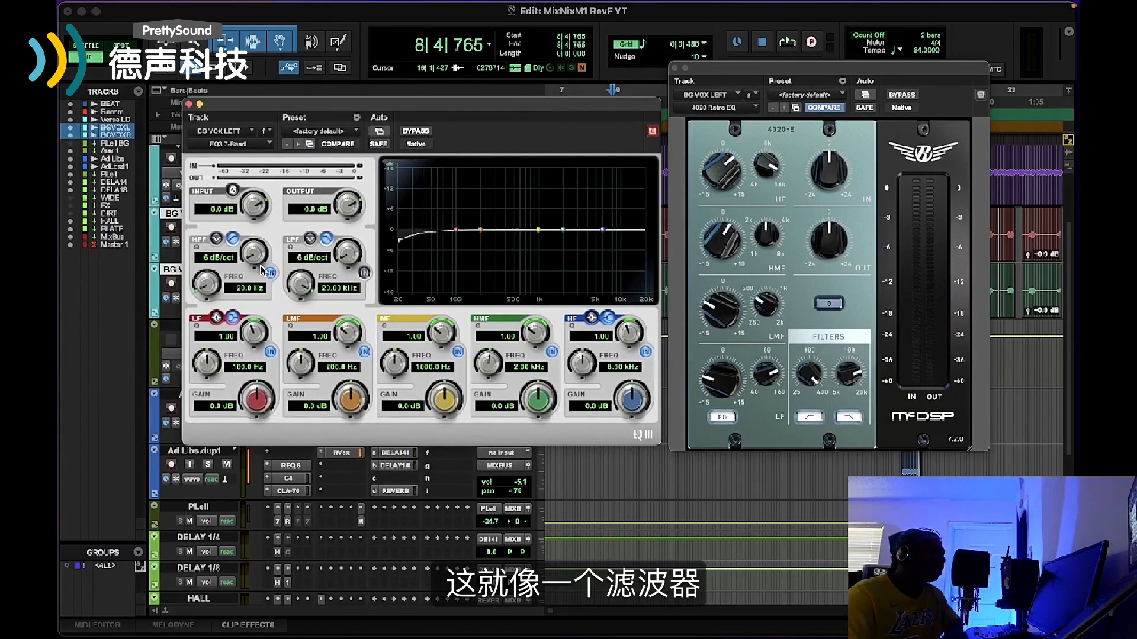
drag(261, 266, 265, 243)
drag(203, 296, 218, 275)
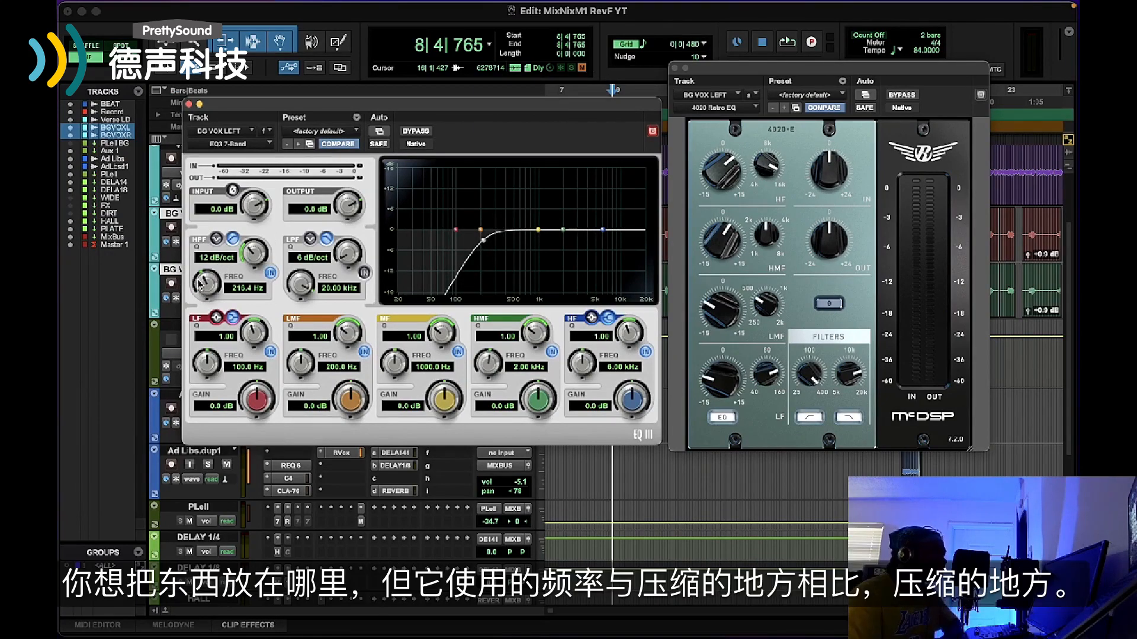
drag(198, 284, 194, 301)
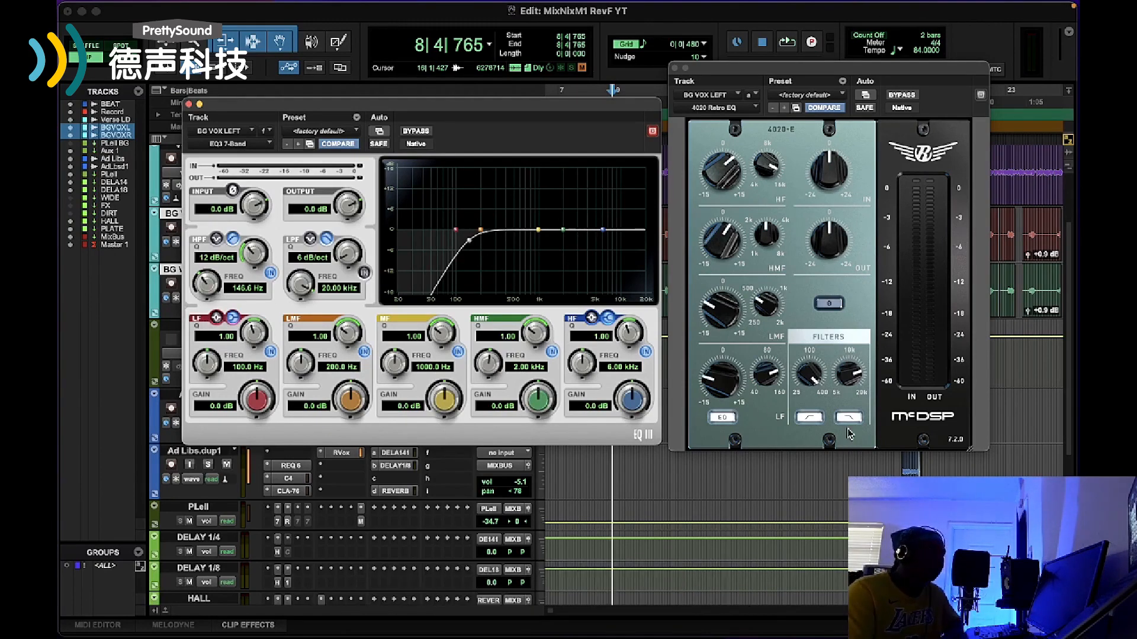
Inspect the high-pass filter frequency and the low-frequency band controls on the 4020 Retro EQ
mouse_move(810, 393)
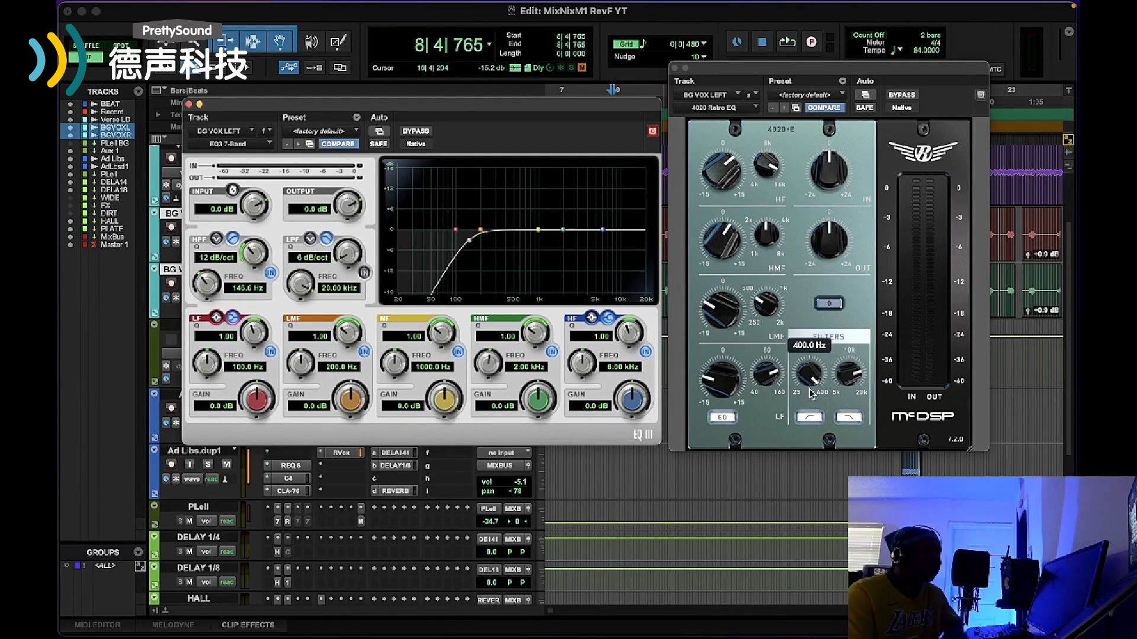
drag(798, 409, 808, 299)
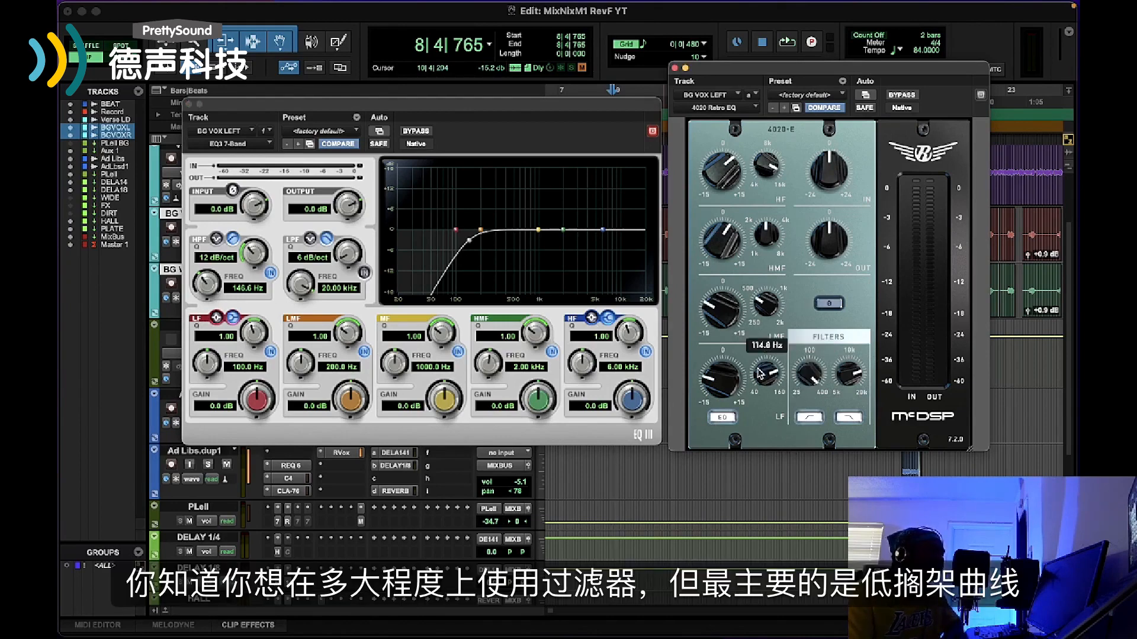
mouse_move(731, 389)
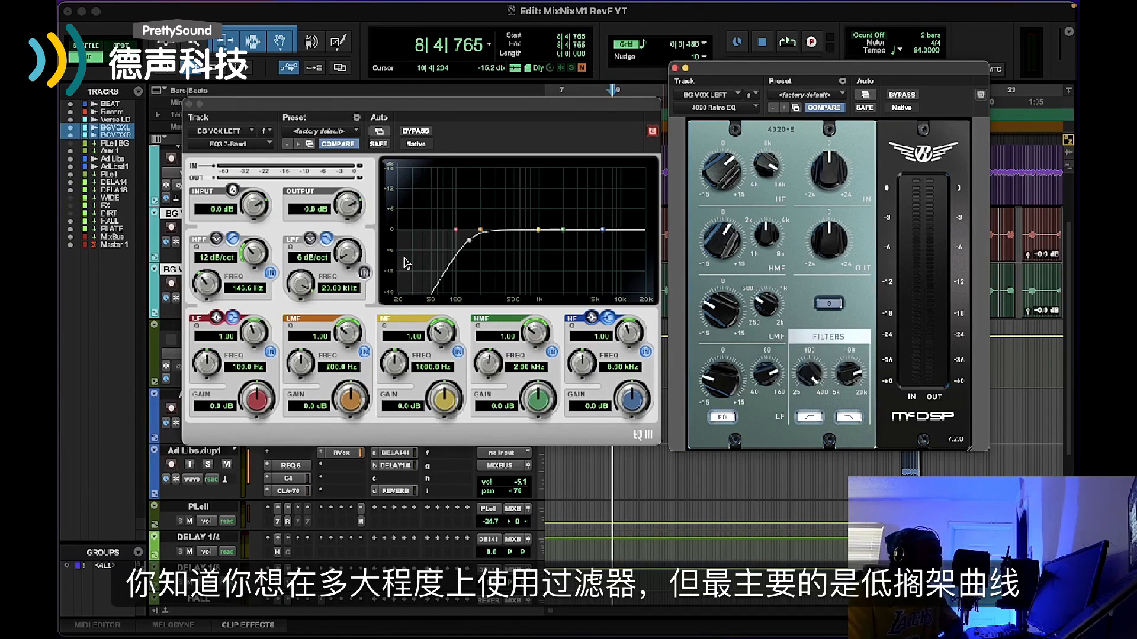
Turn off the EQ3 7-Band's high-pass filter and boost its low shelf about 4 dB at about 221 Hz
click(270, 273)
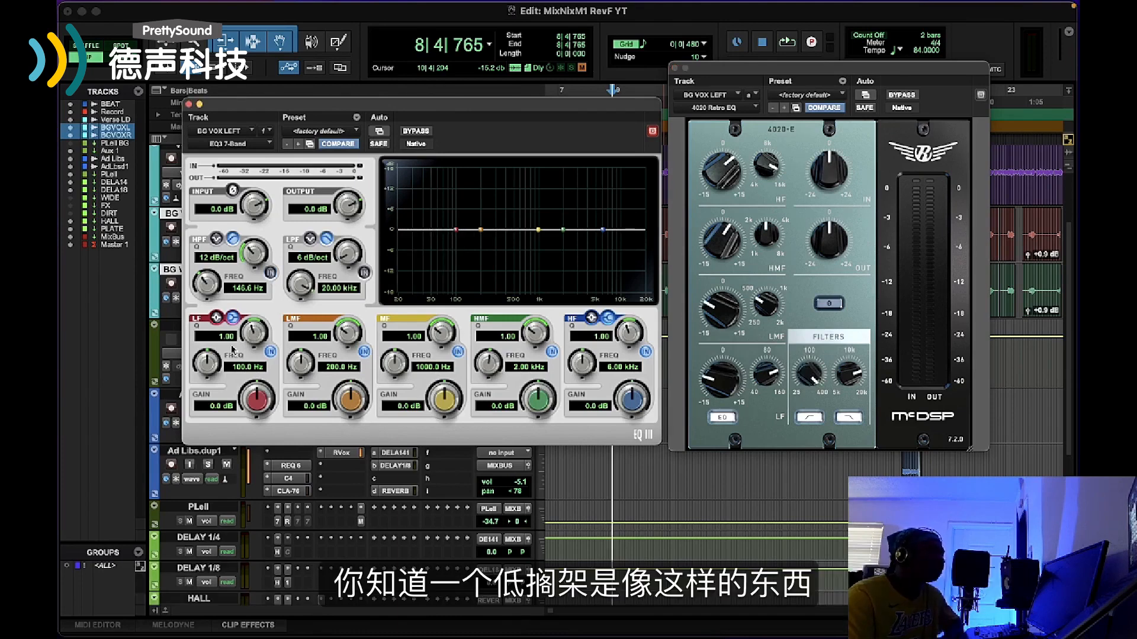
drag(218, 342, 216, 351)
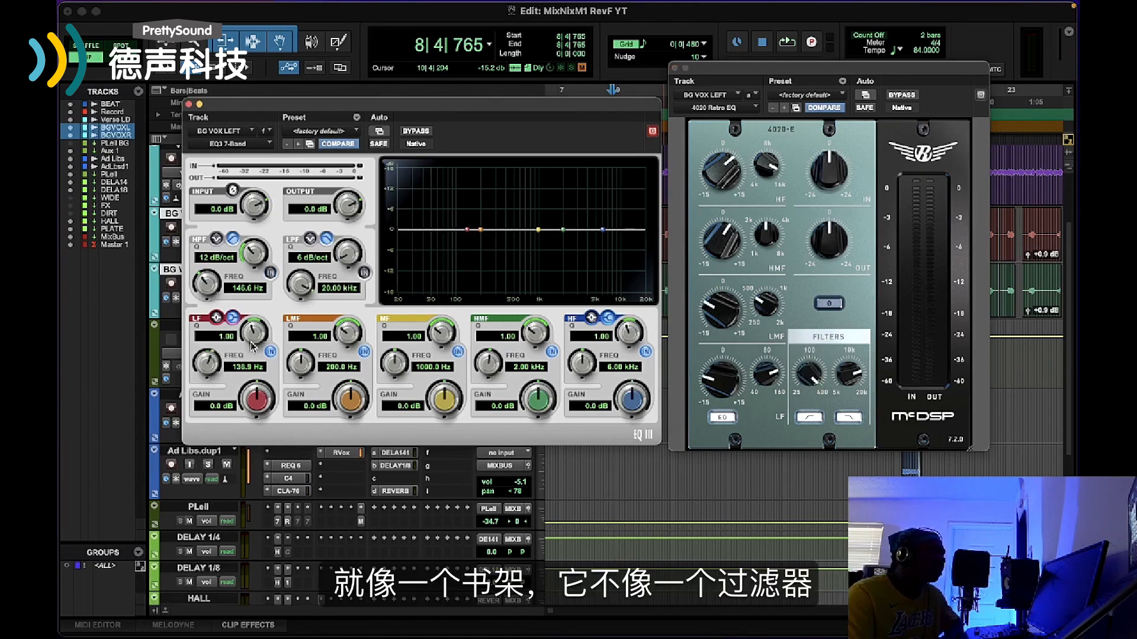
drag(254, 387, 256, 373)
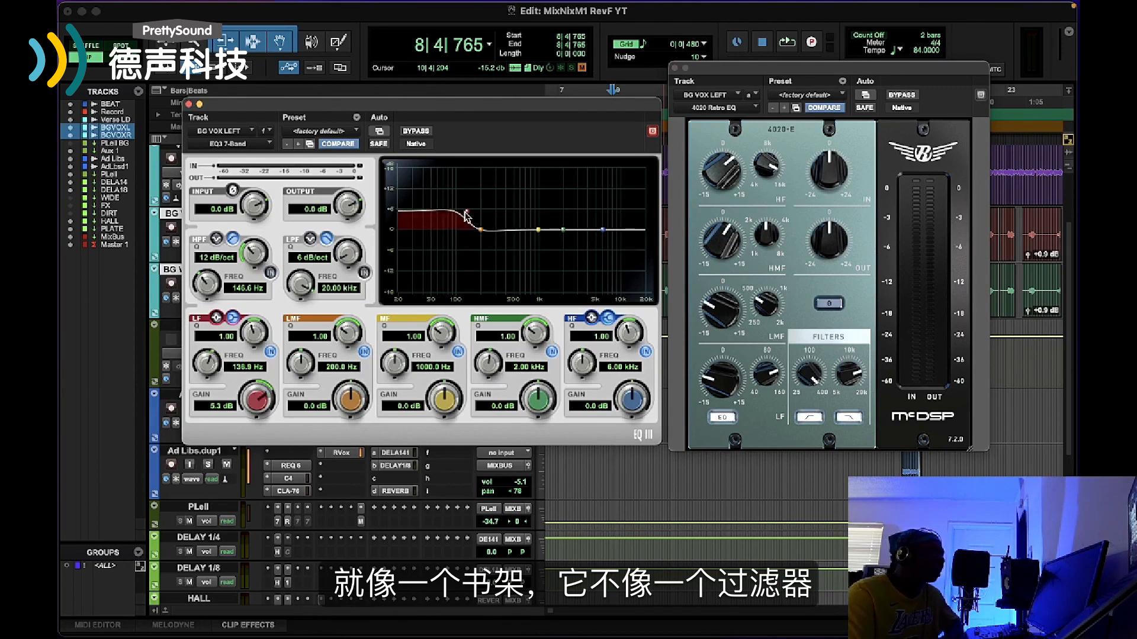
drag(466, 217, 481, 215)
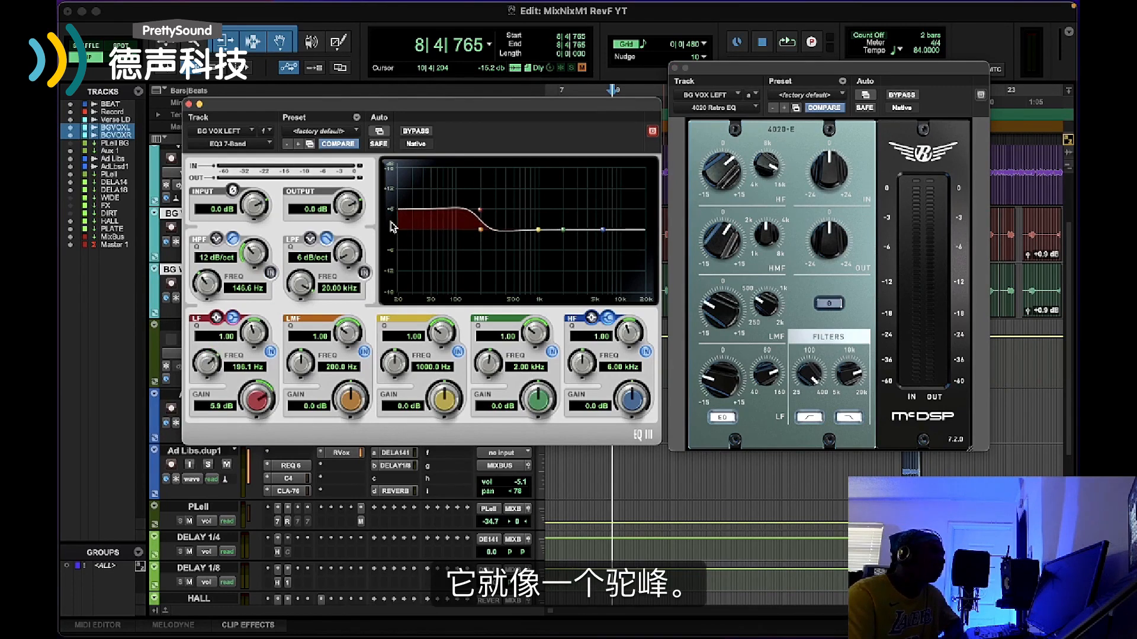
mouse_move(473, 209)
mouse_down()
mouse_move(499, 214)
mouse_move(483, 220)
mouse_up()
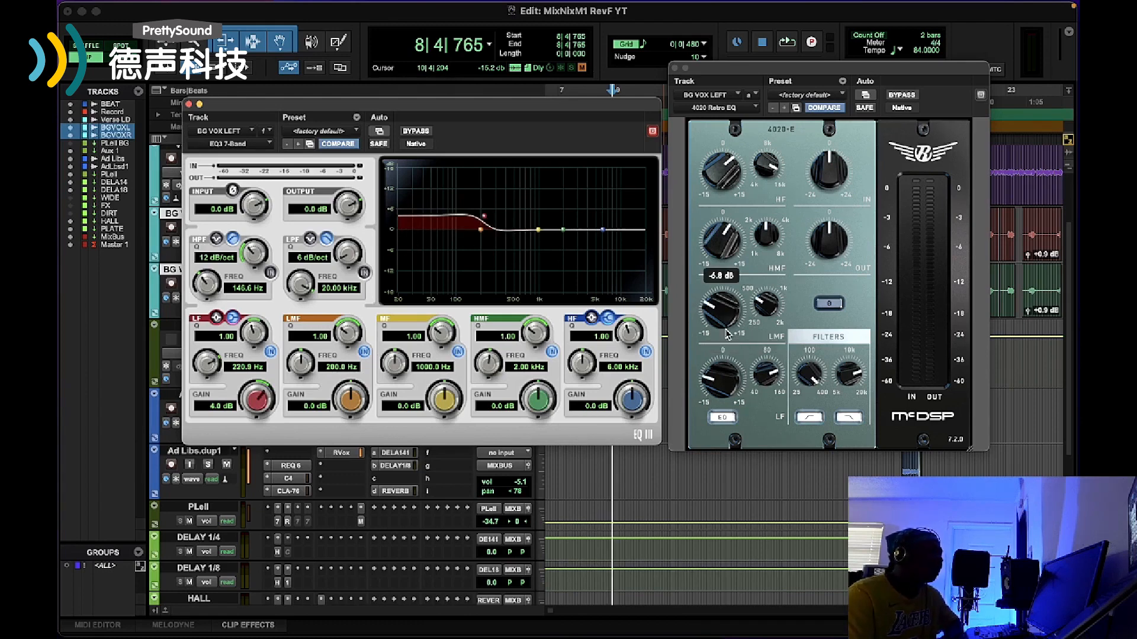
Boost the EQ3 7-Band's mid-frequency band about 5.7 dB near 819 Hz, trying a narrow Q of 5.19 and a wide Q of 0.67
drag(536, 232, 545, 208)
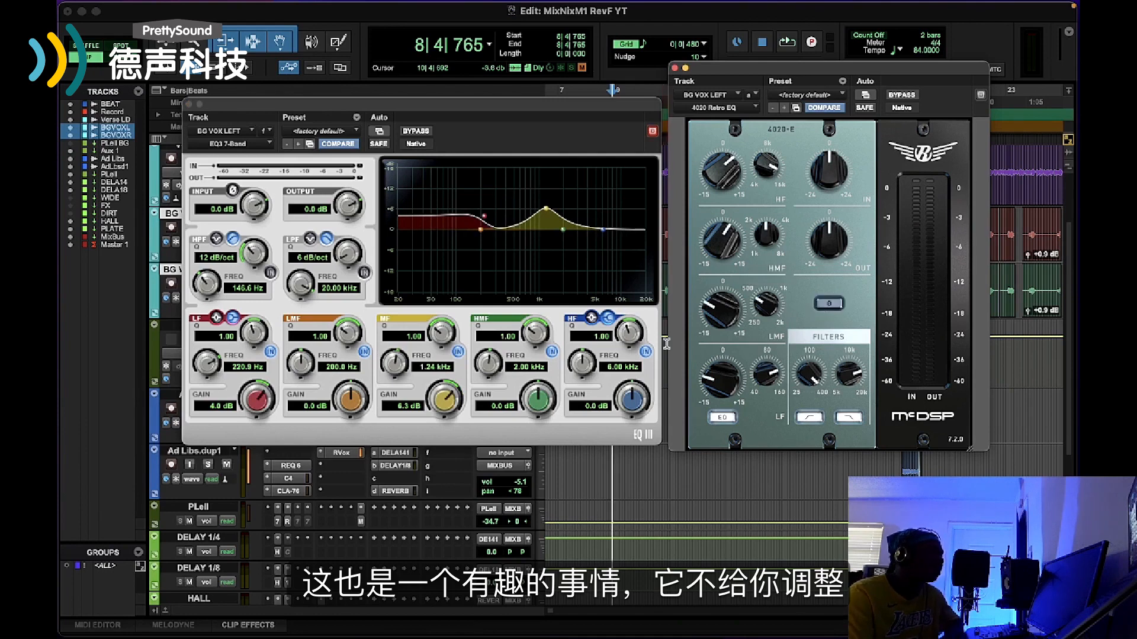
drag(431, 329, 438, 313)
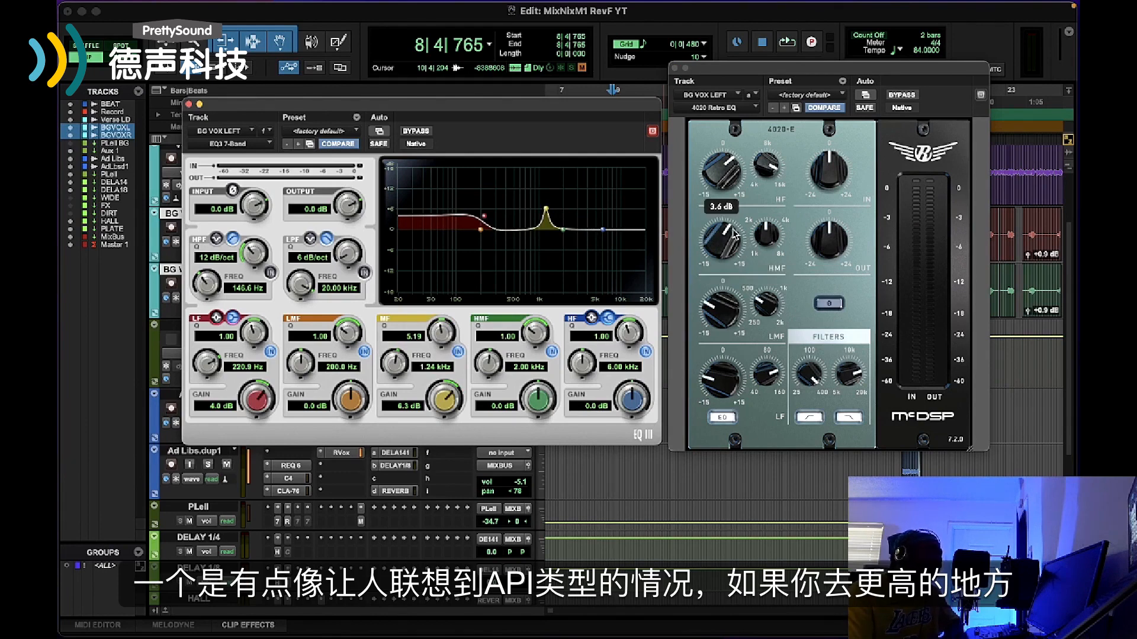
mouse_move(731, 312)
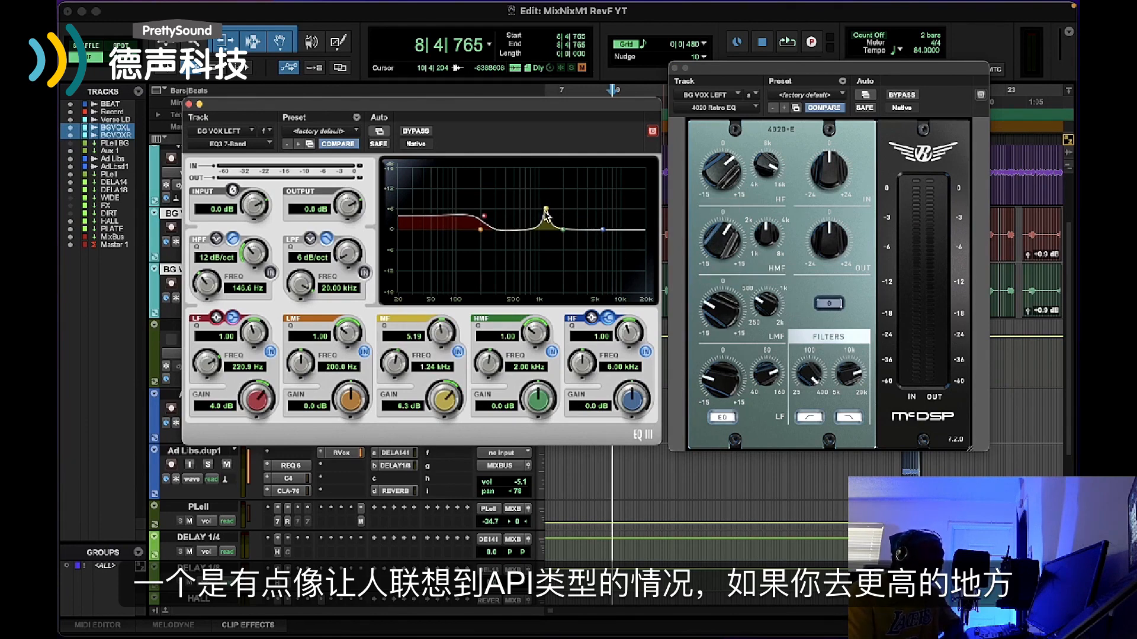
mouse_move(546, 200)
mouse_down()
mouse_move(542, 183)
mouse_move(540, 208)
mouse_up()
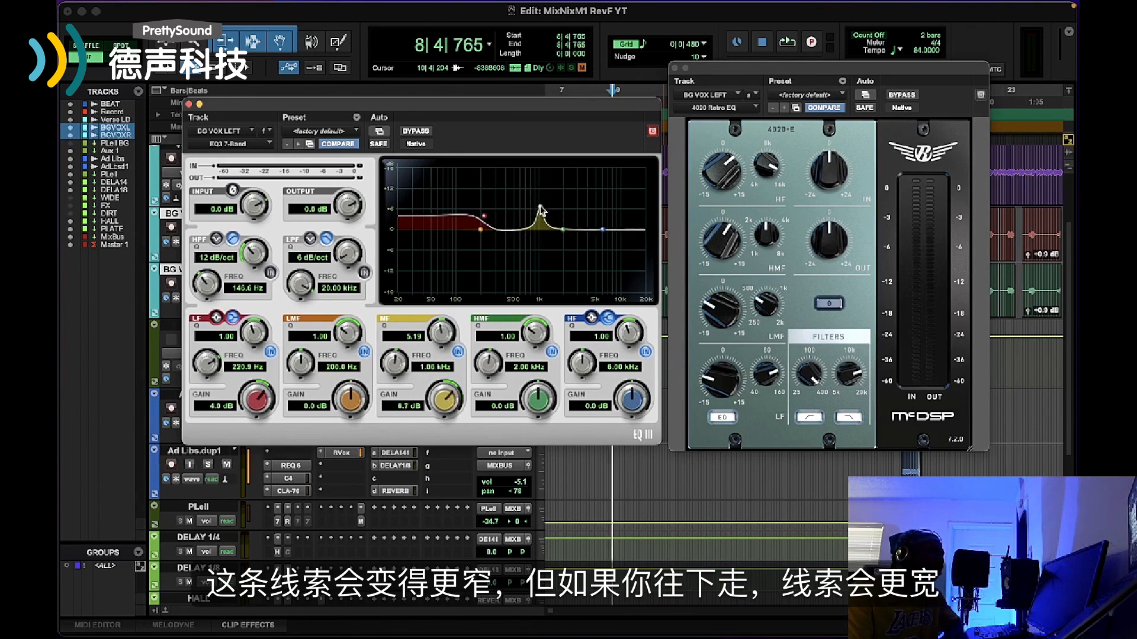
drag(454, 330, 451, 344)
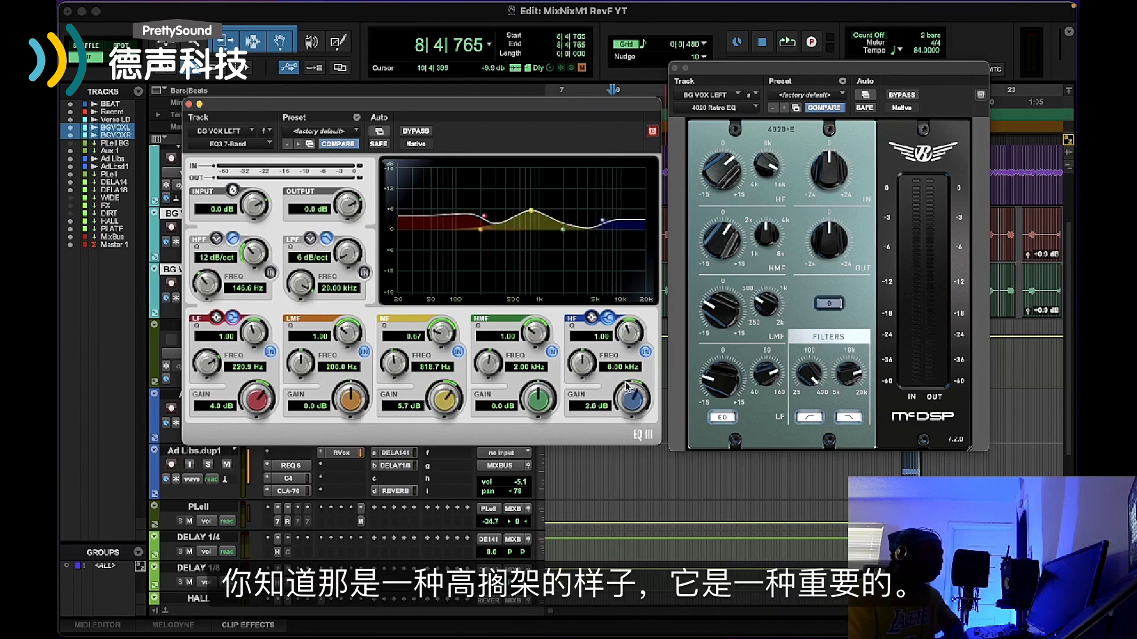
Raise the high shelf to 5.2 dB and switch the low band to a peak cut of about 1.3 dB near 124 Hz
drag(627, 386, 612, 365)
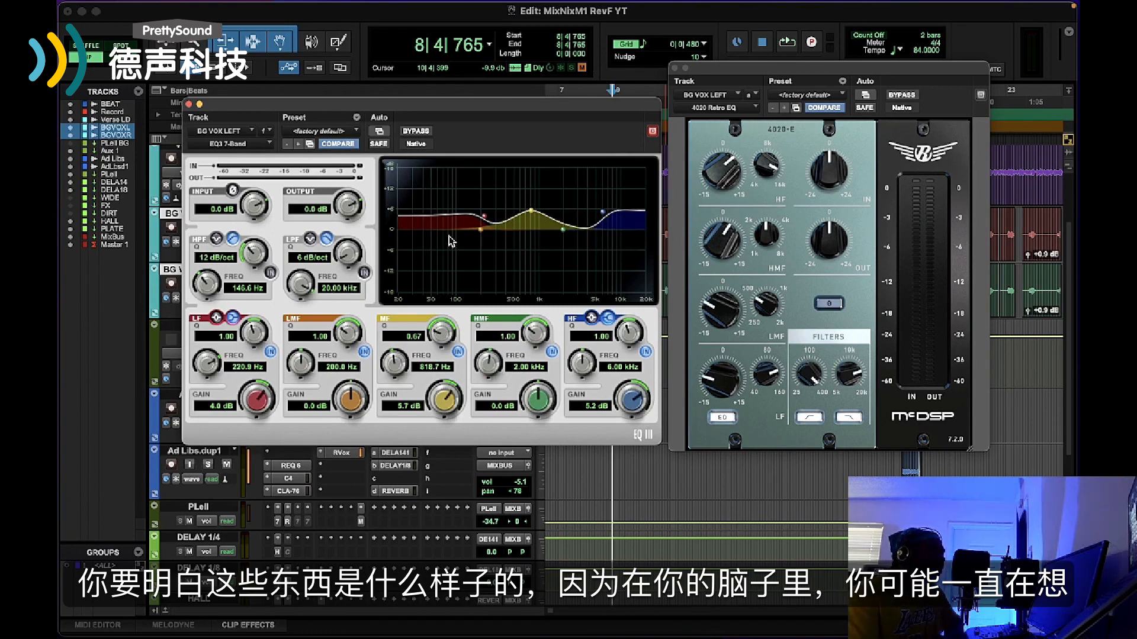
click(218, 318)
mouse_move(475, 228)
mouse_down()
mouse_move(441, 222)
mouse_move(477, 234)
mouse_move(470, 253)
mouse_move(463, 233)
mouse_up()
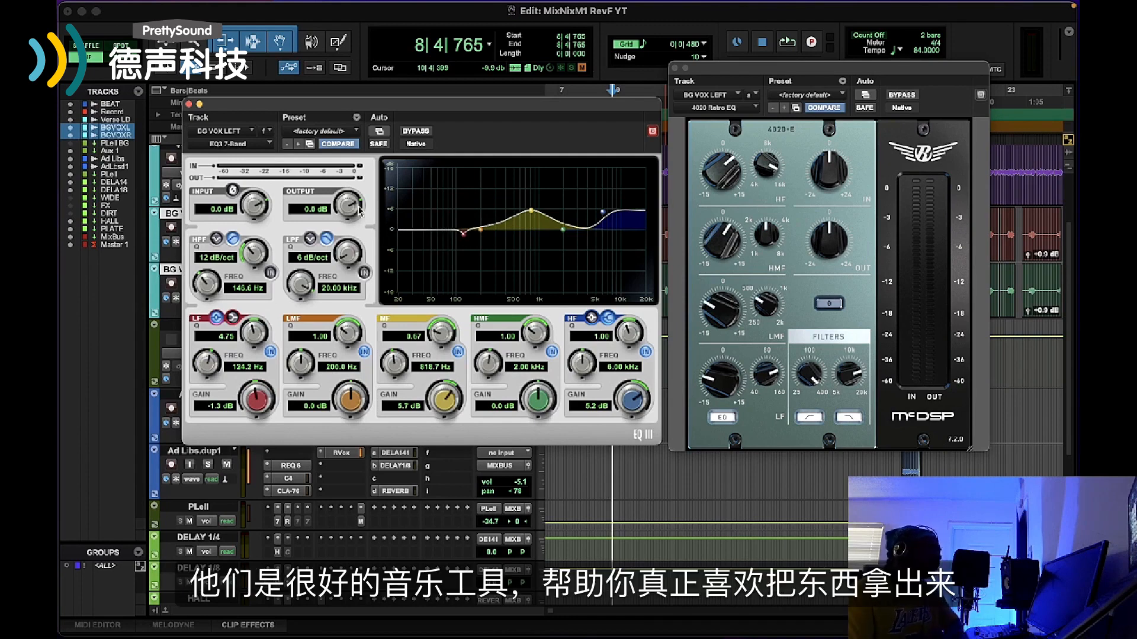
Close the EQ3 7-Band window and remove that plug-in from the BG VOX LEFT track's inserts
click(189, 105)
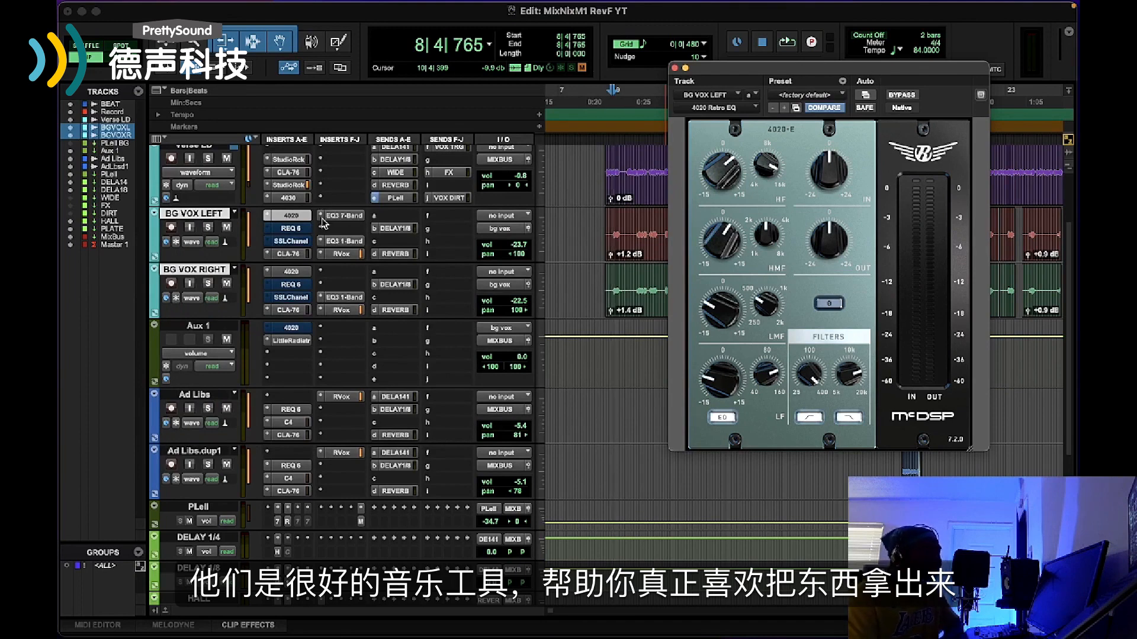
click(321, 219)
click(346, 166)
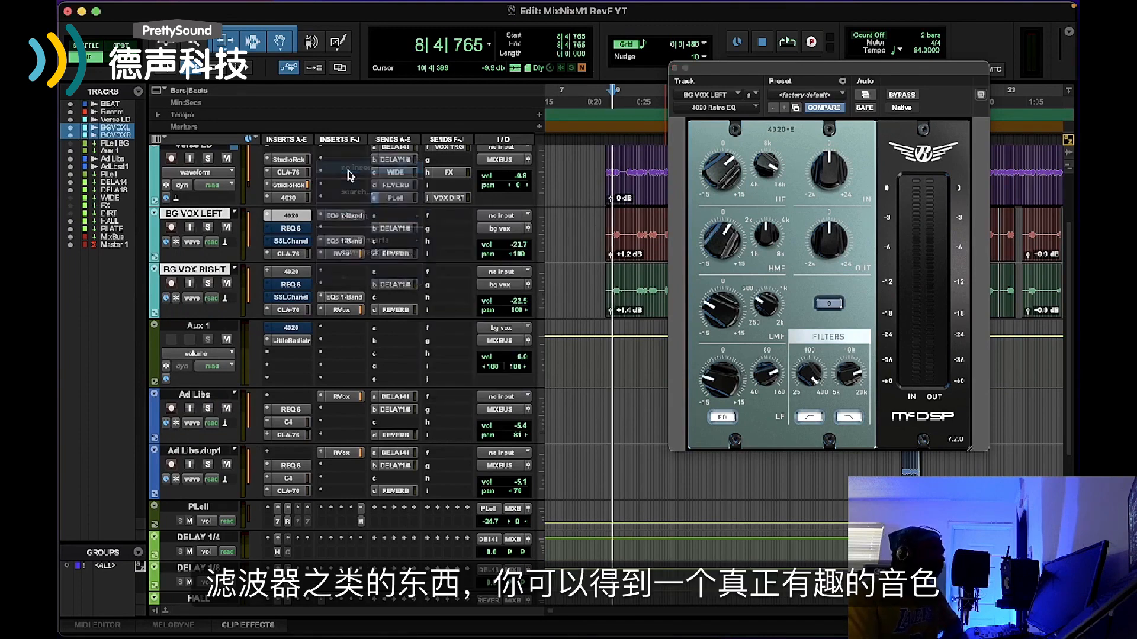
Inspect the low-pass filter, high-mid and high-frequency controls on the BG VOX LEFT 4020 Retro EQ and reposition its window
mouse_move(851, 373)
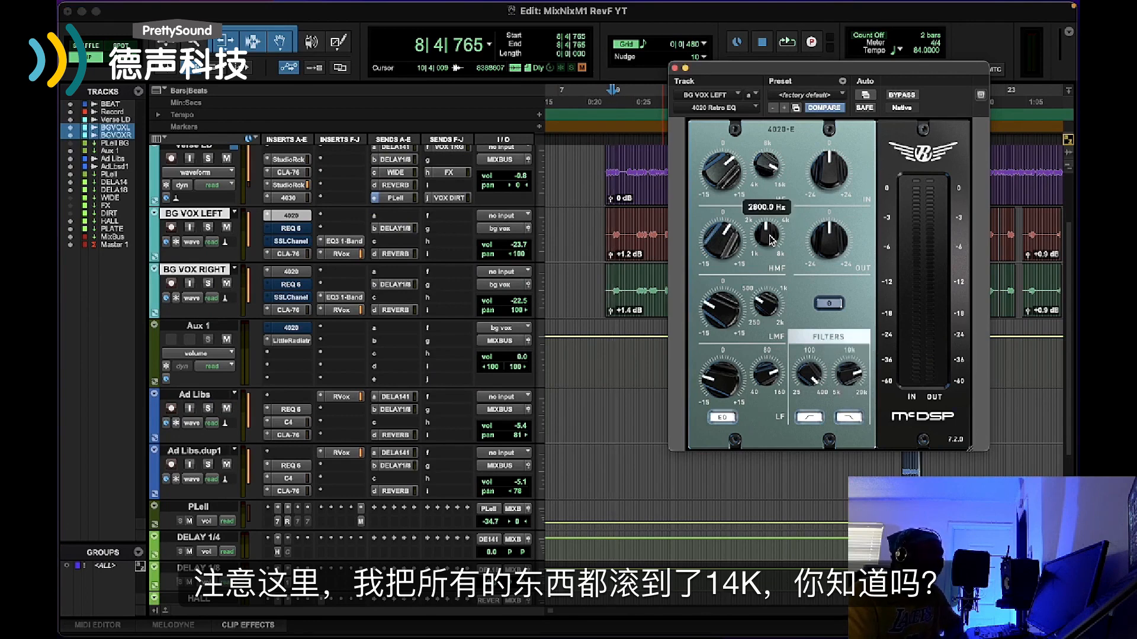
mouse_move(722, 183)
mouse_move(771, 163)
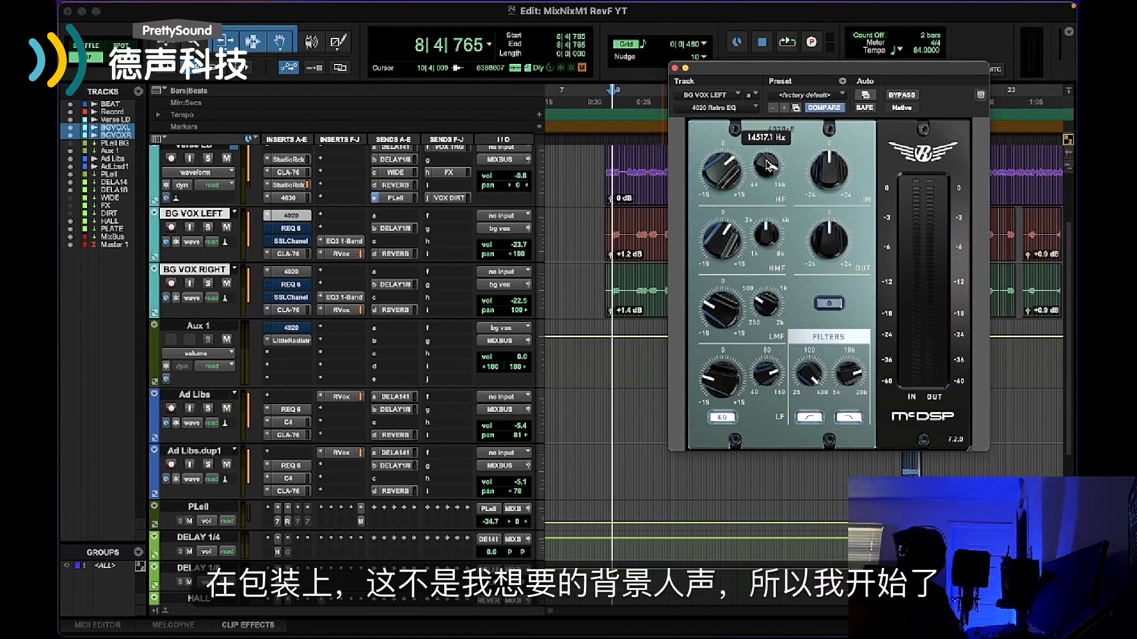
drag(787, 74, 778, 140)
drag(709, 256, 718, 219)
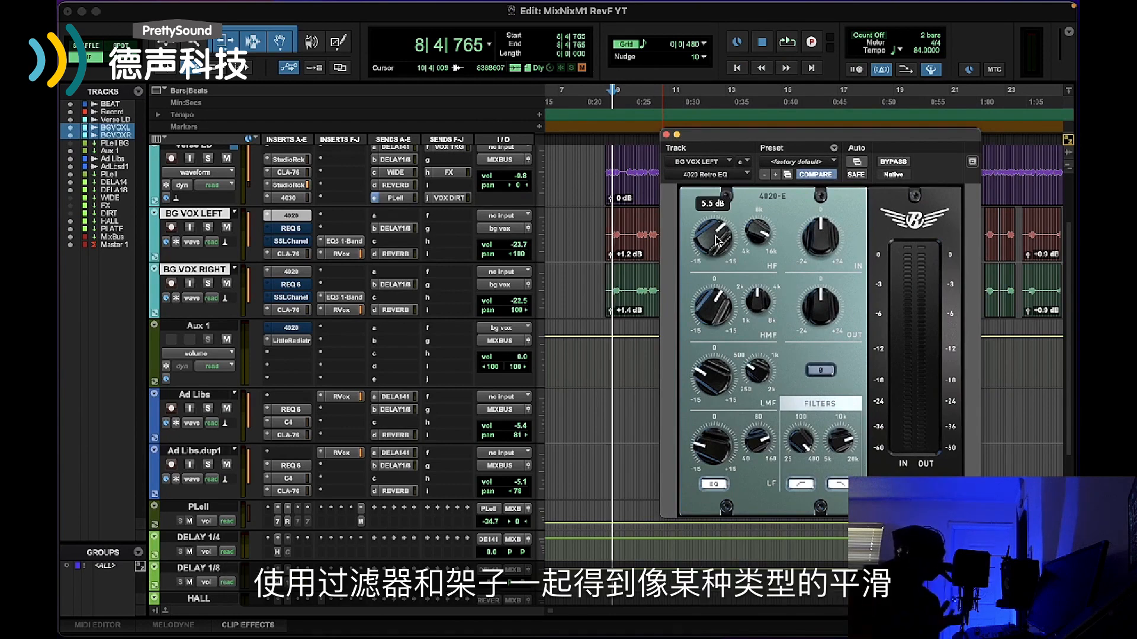
Play the song and compare the BG VOX LEFT and BG VOX RIGHT 4020 Retro EQs bypassed and active, closing the right track's plug-in window
click(789, 39)
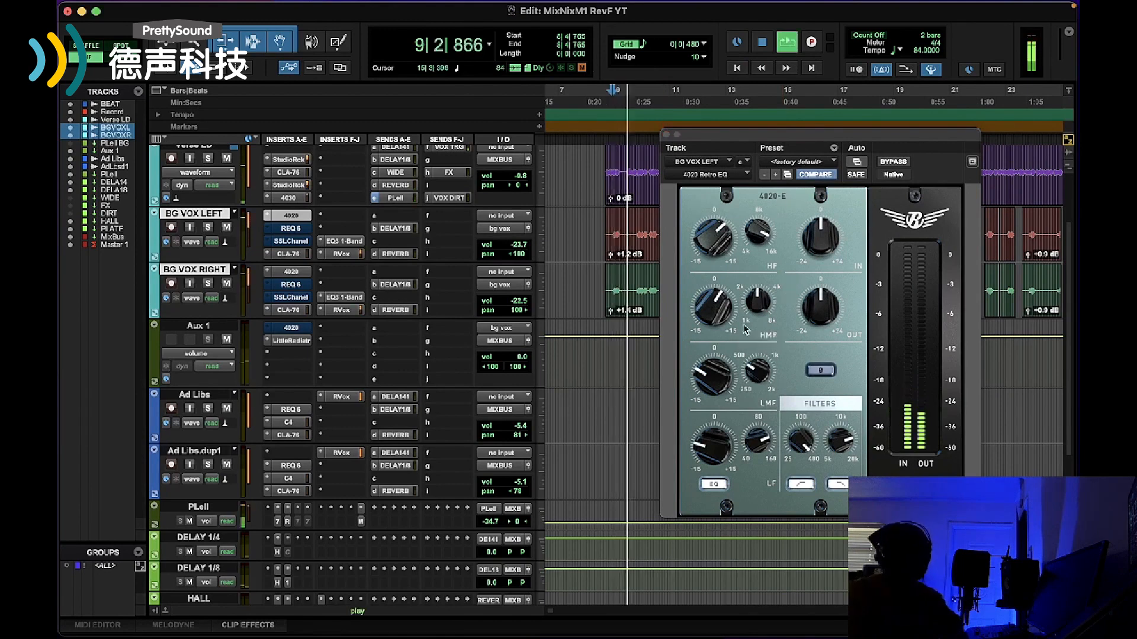
mouse_move(808, 231)
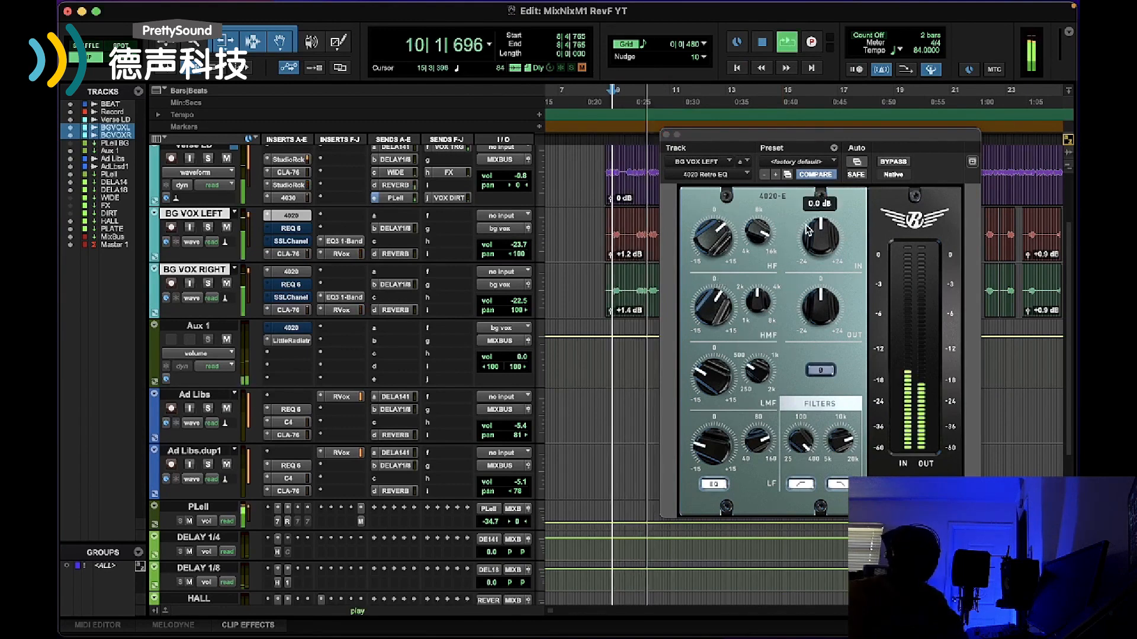
click(893, 162)
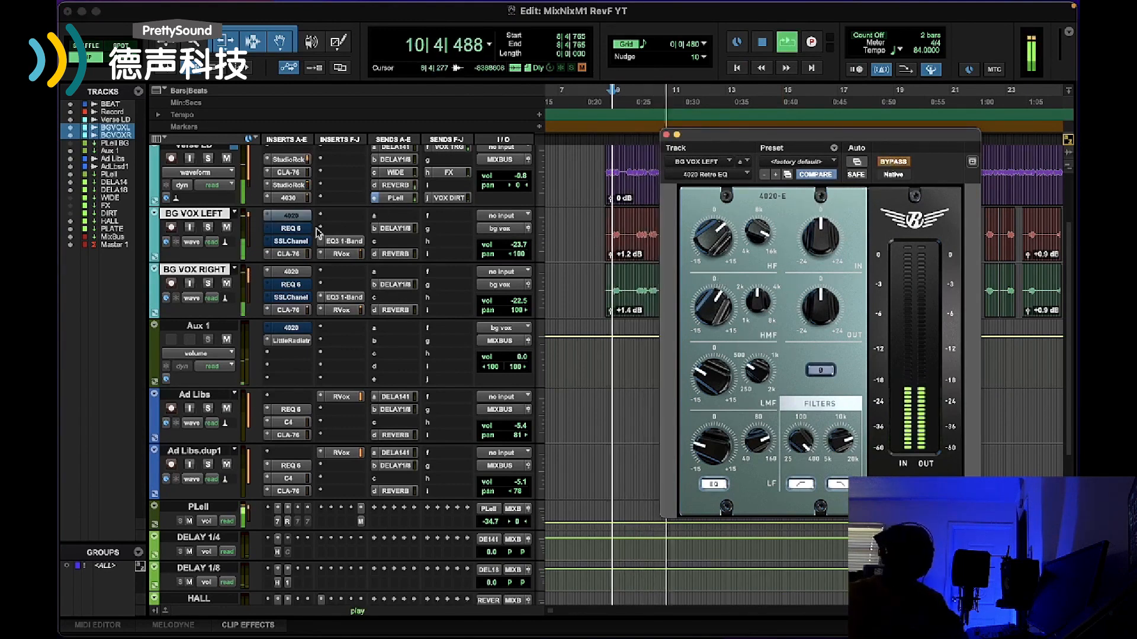
click(299, 272)
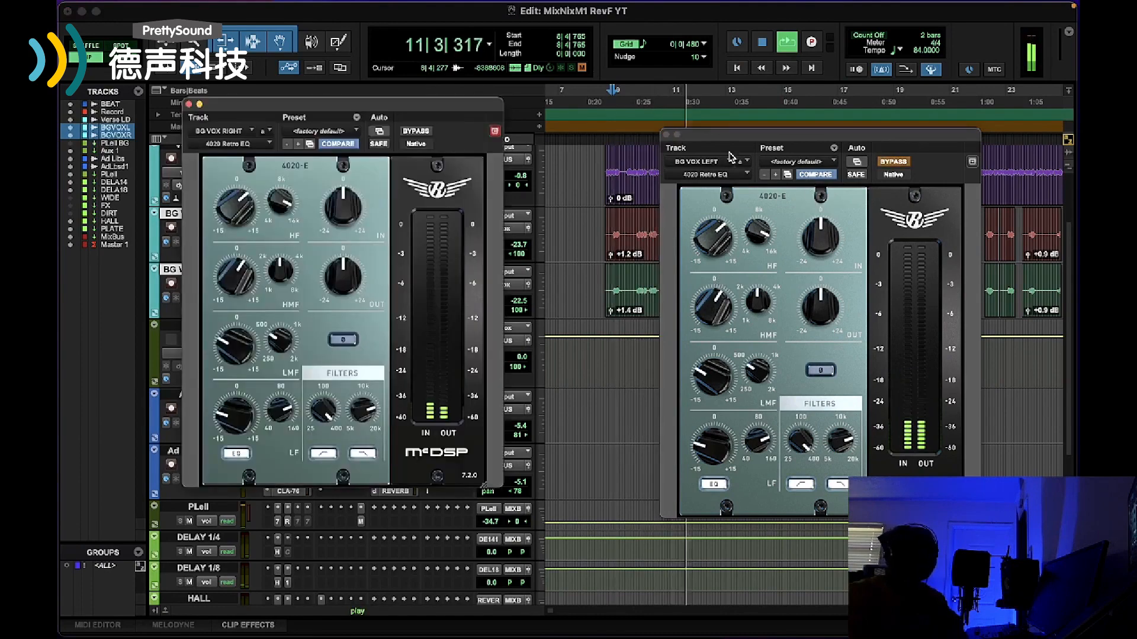
drag(416, 113, 613, 164)
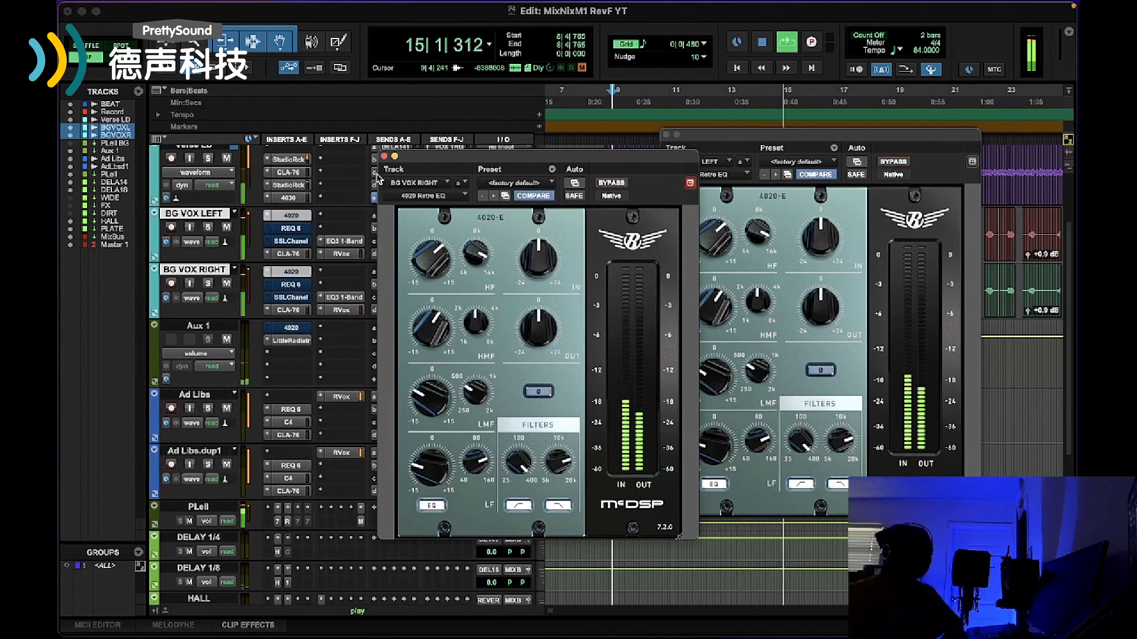
click(384, 156)
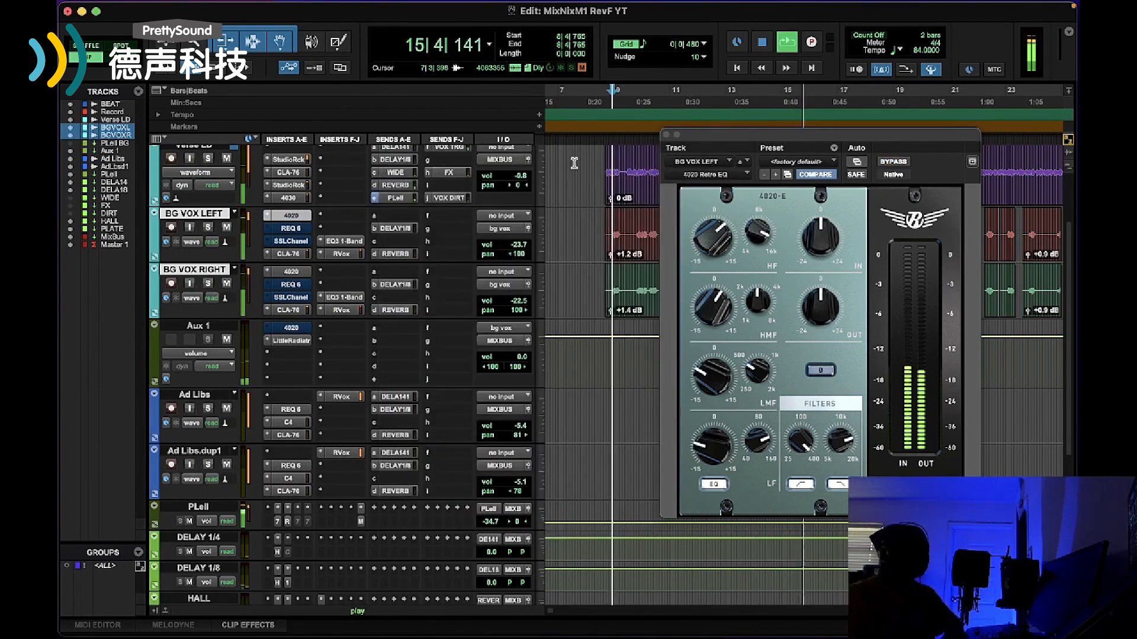
Bypass the 4020 inserts on both background vocal tracks during playback, re-enable them to compare the sound, and stop playback
drag(776, 135, 481, 114)
super+click(297, 218)
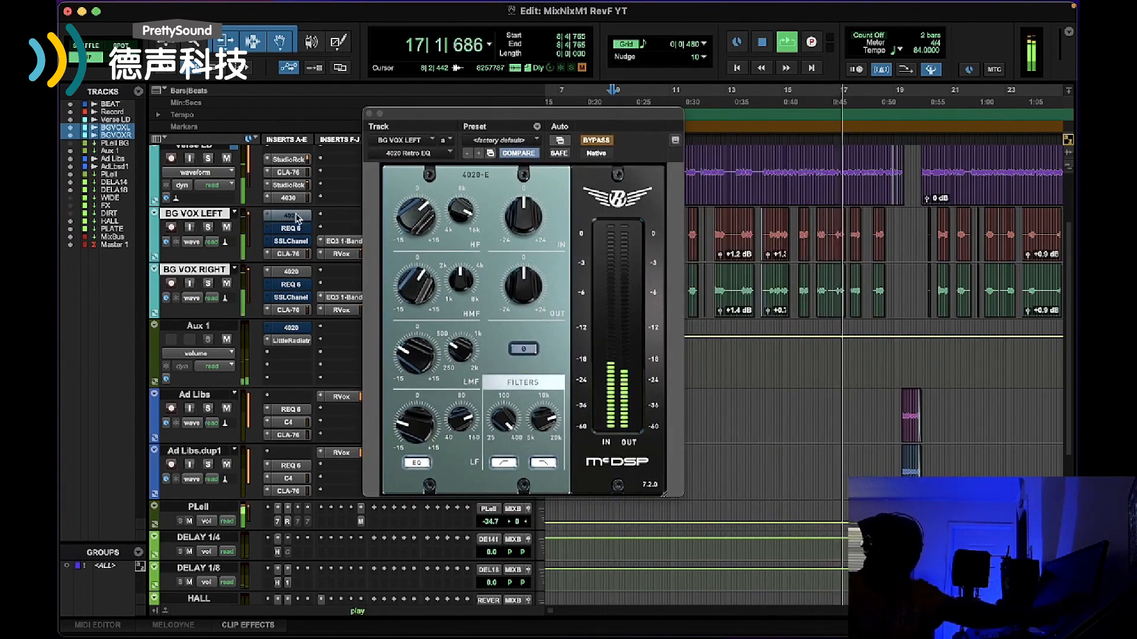
super+click(294, 276)
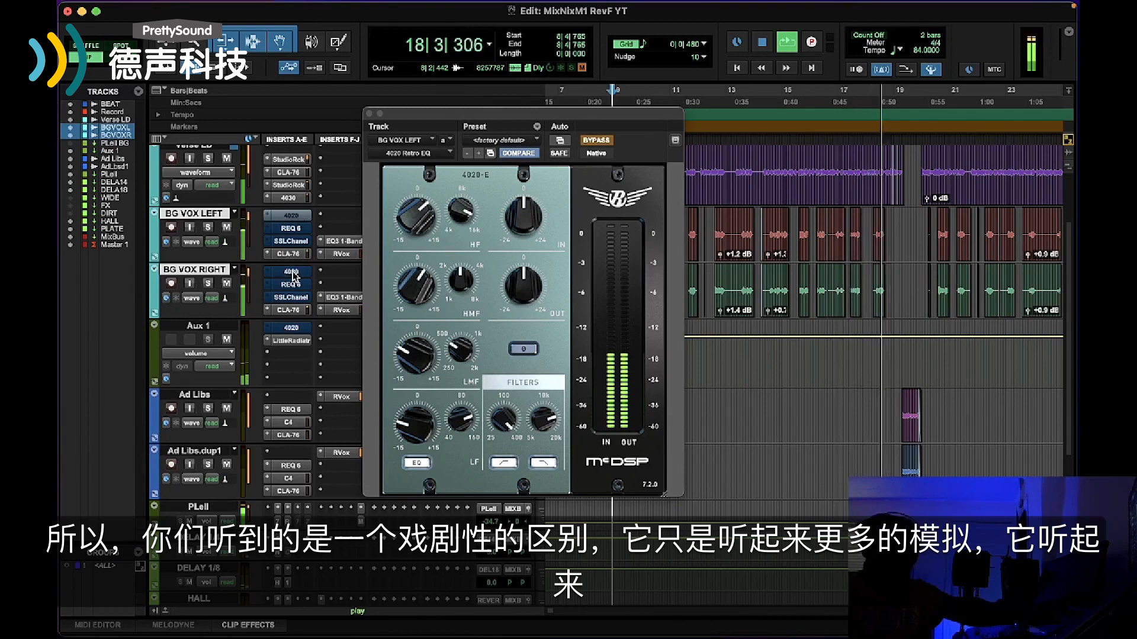
super+click(295, 276)
super+click(292, 216)
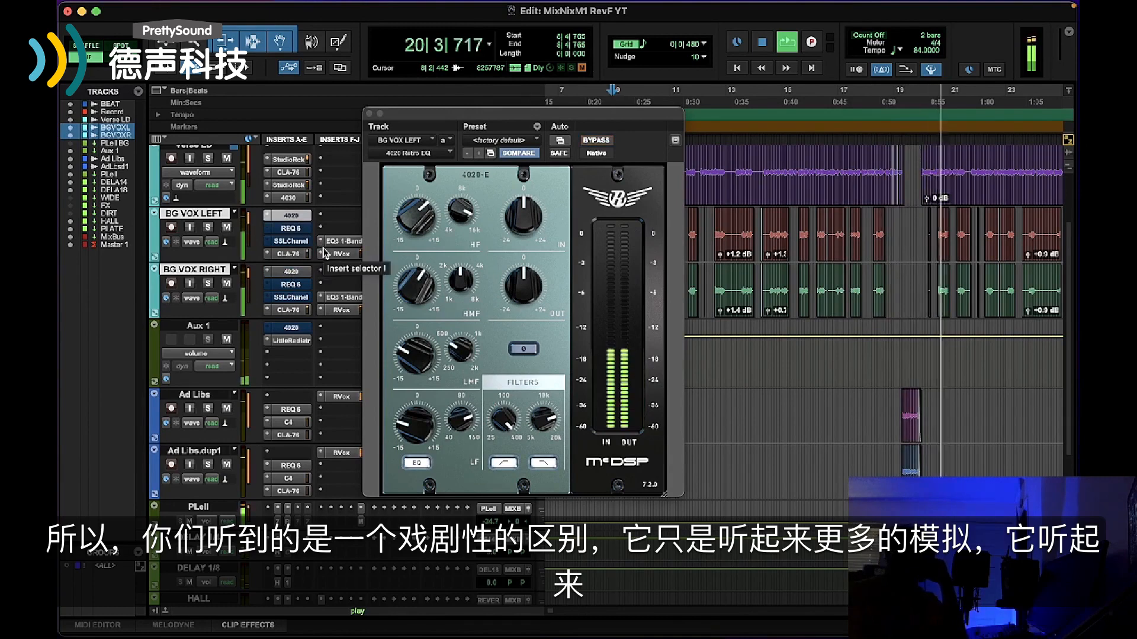
click(757, 44)
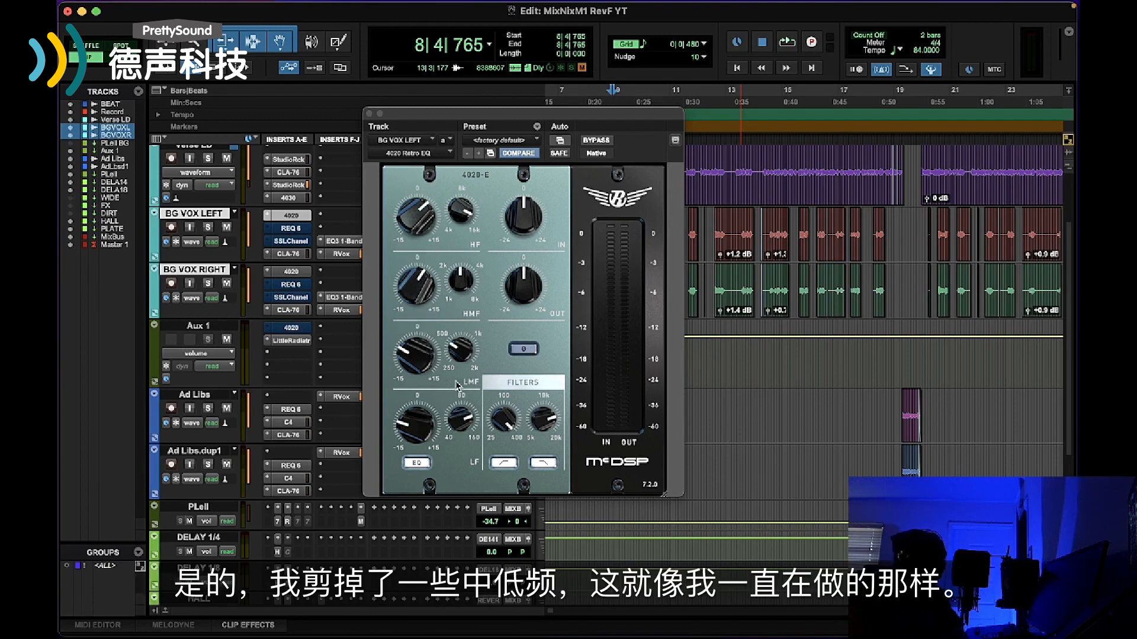
Examine the low-mid and high-frequency controls on the BG VOX LEFT 4020 Retro EQ and close its window
mouse_move(456, 358)
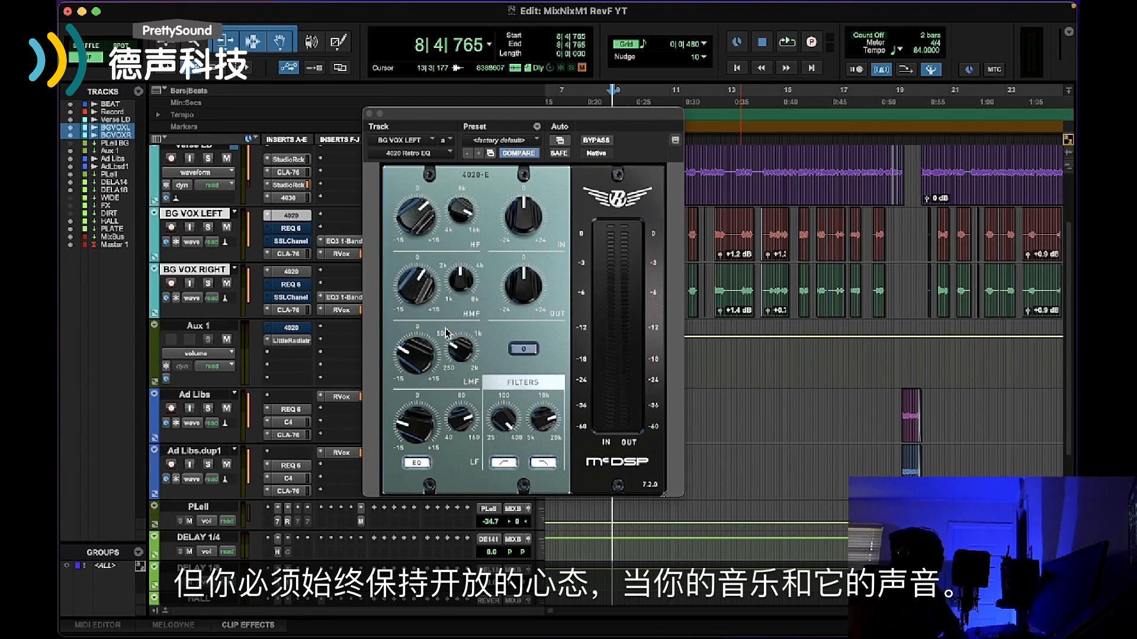
mouse_move(404, 231)
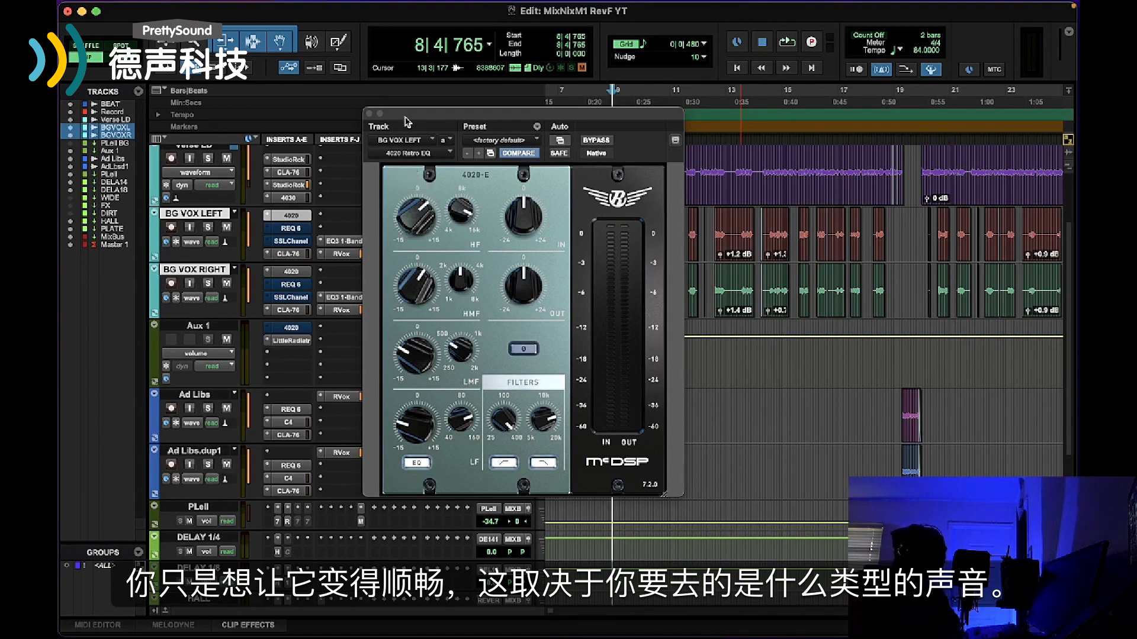
click(370, 112)
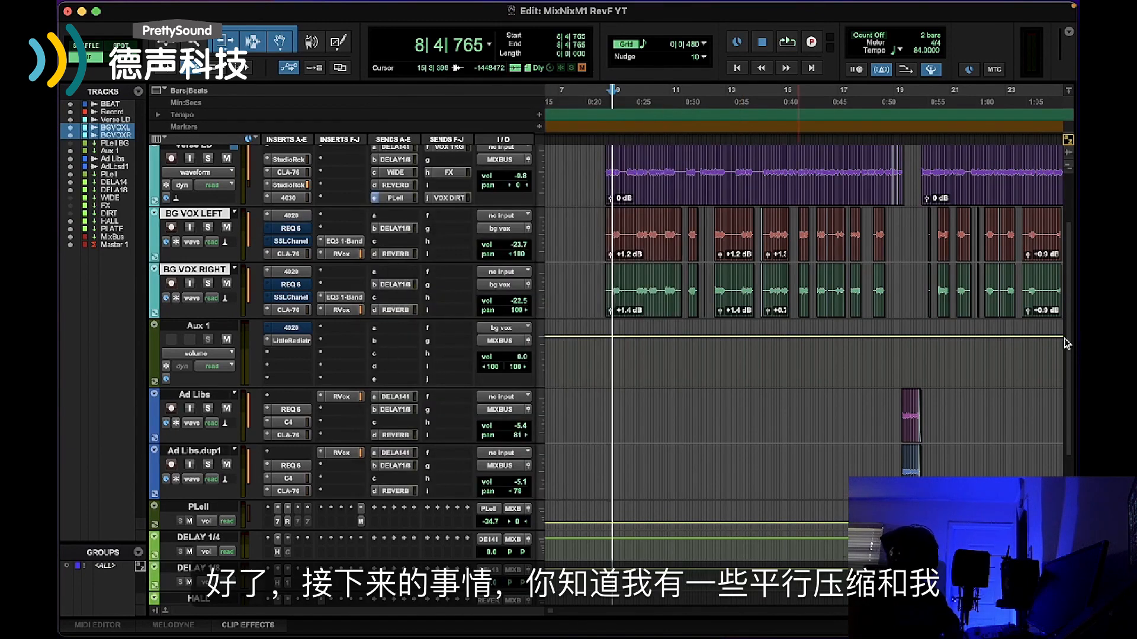
Open the PLell track's CLA-76 and 4040 Retro Limiter inserts and arrange their windows side by side
drag(1071, 345, 1073, 438)
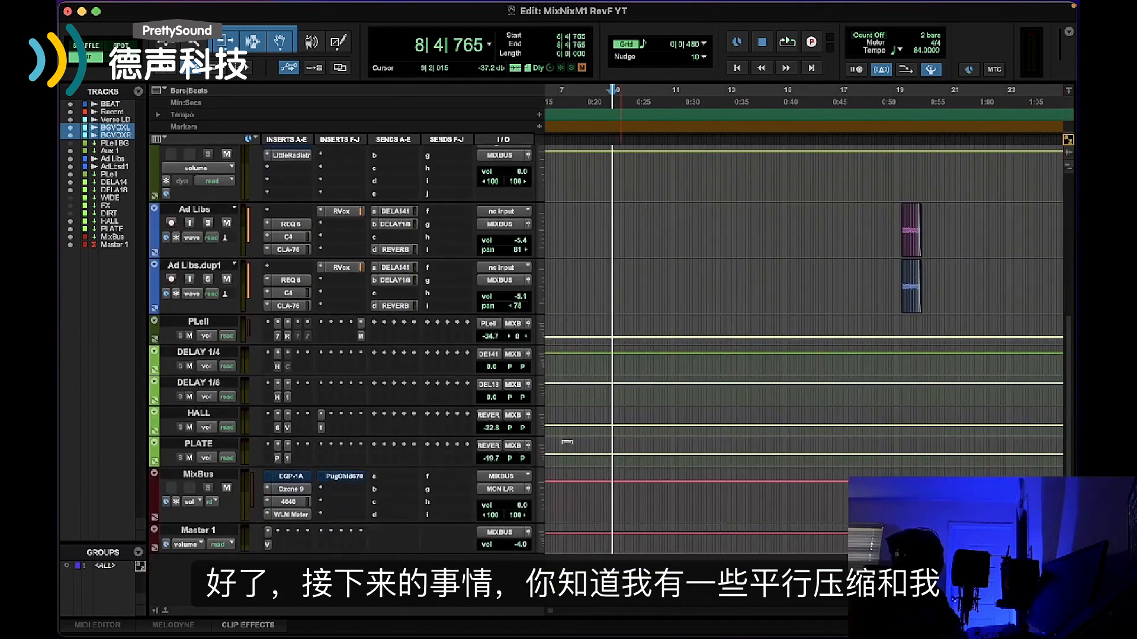
click(286, 336)
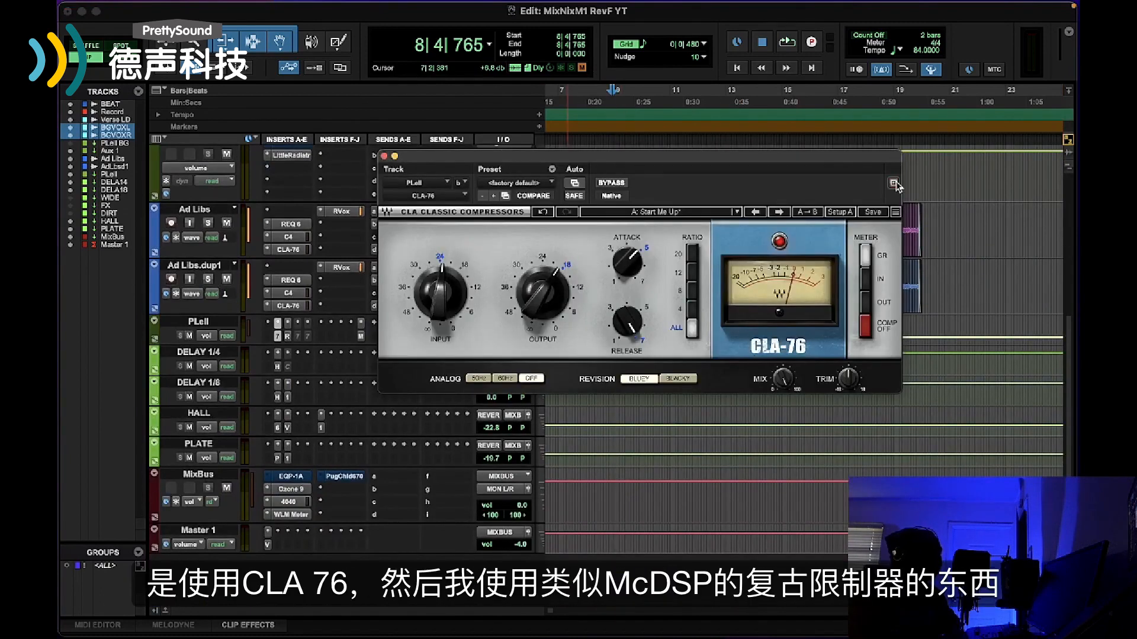
drag(840, 159, 773, 84)
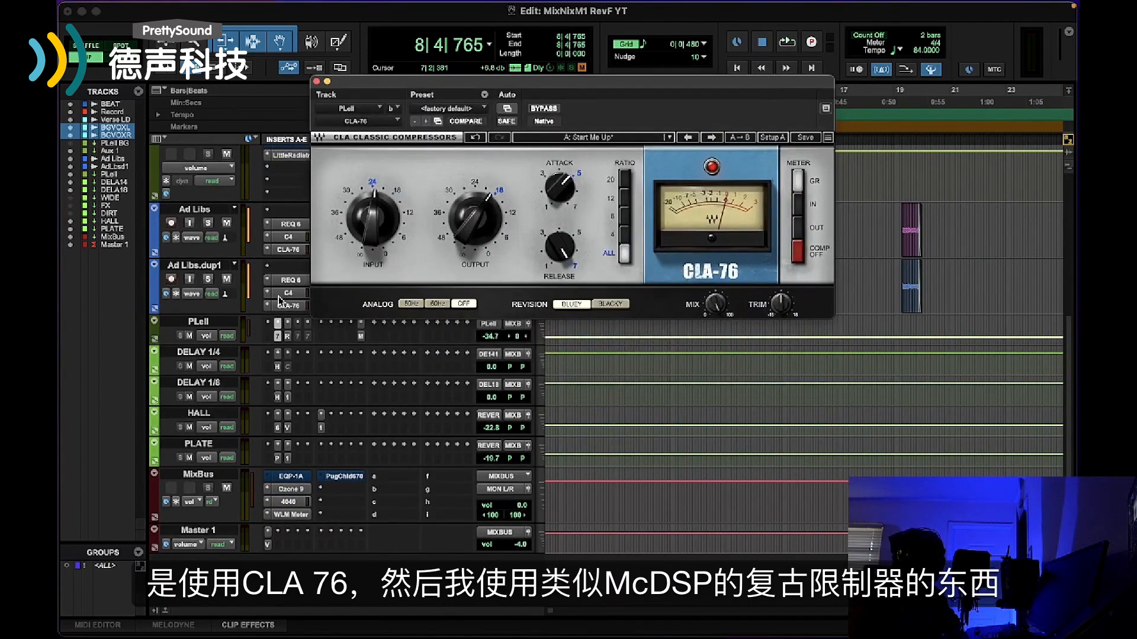
click(288, 343)
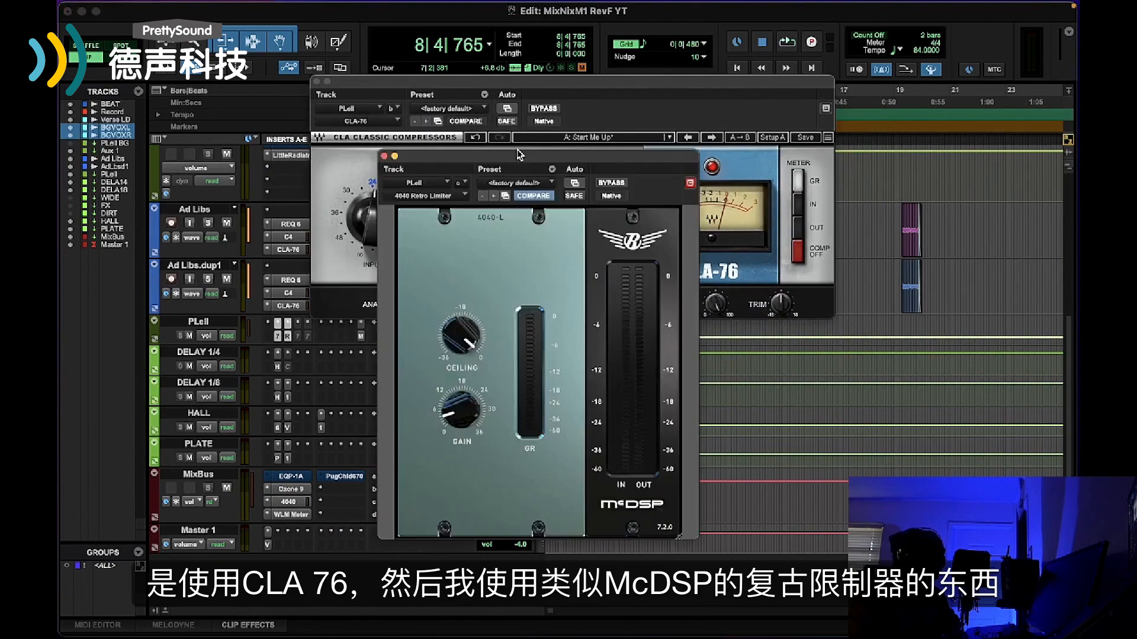
drag(519, 160, 273, 219)
drag(425, 88, 566, 121)
drag(355, 214, 352, 104)
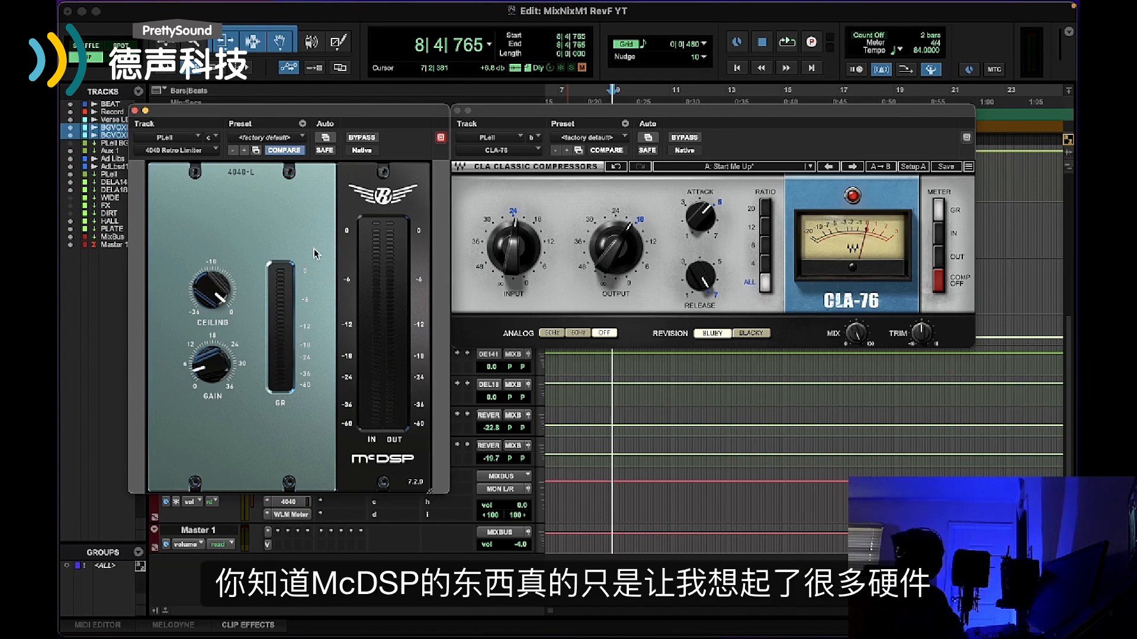
Play the song and compare the PLell track's 4040 Retro Limiter bypassed and active, stop playback, and close the limiter's window
drag(498, 111, 486, 148)
click(777, 42)
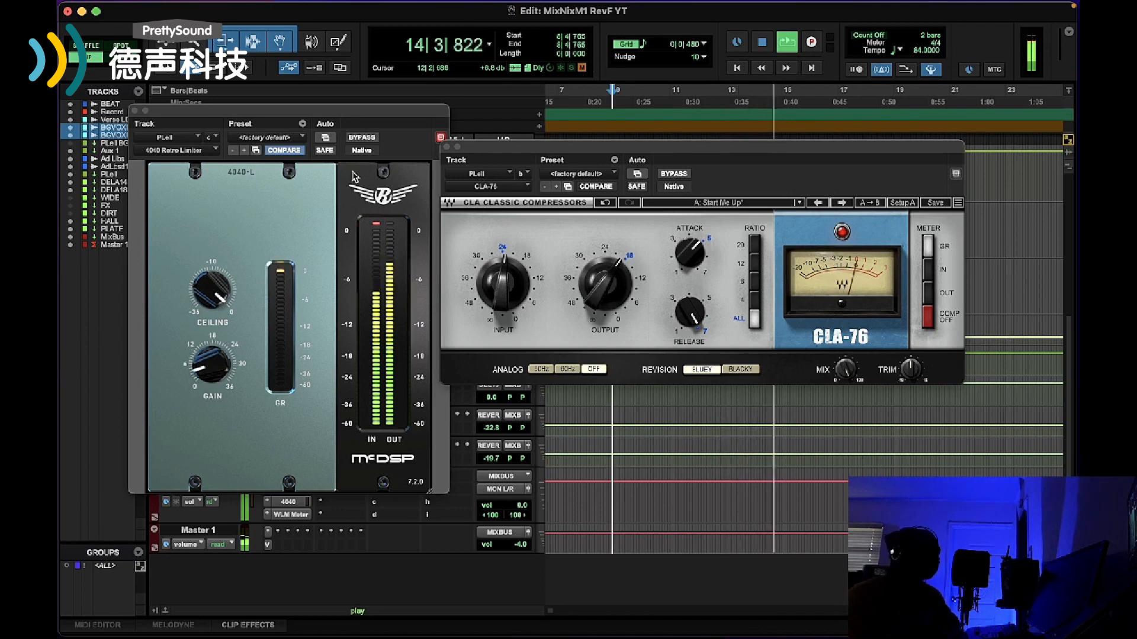
click(362, 139)
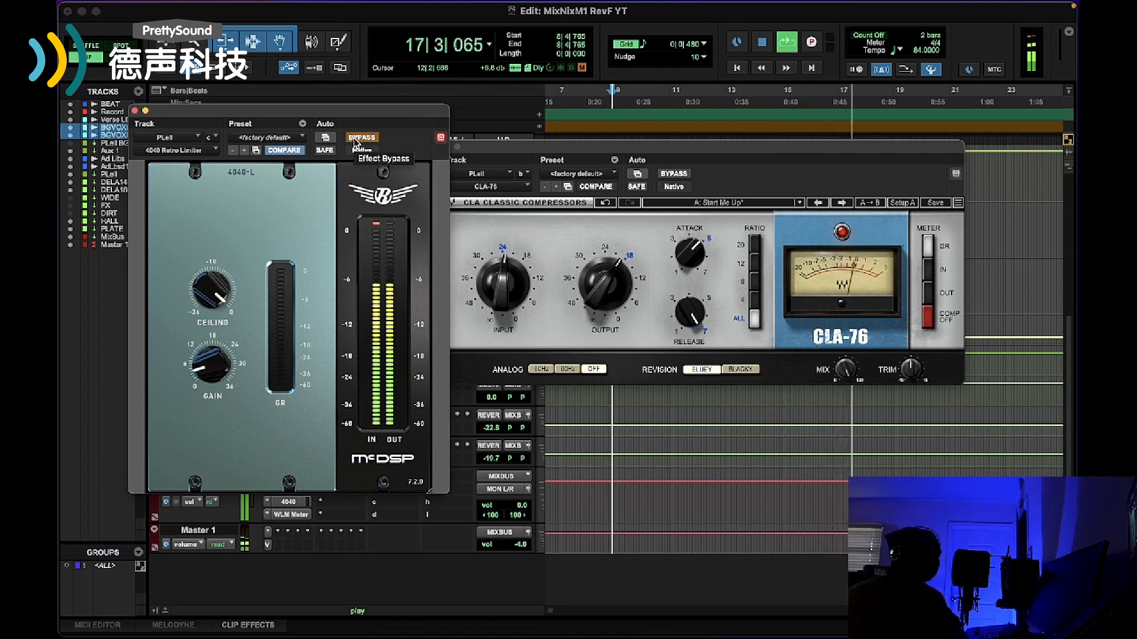
click(355, 139)
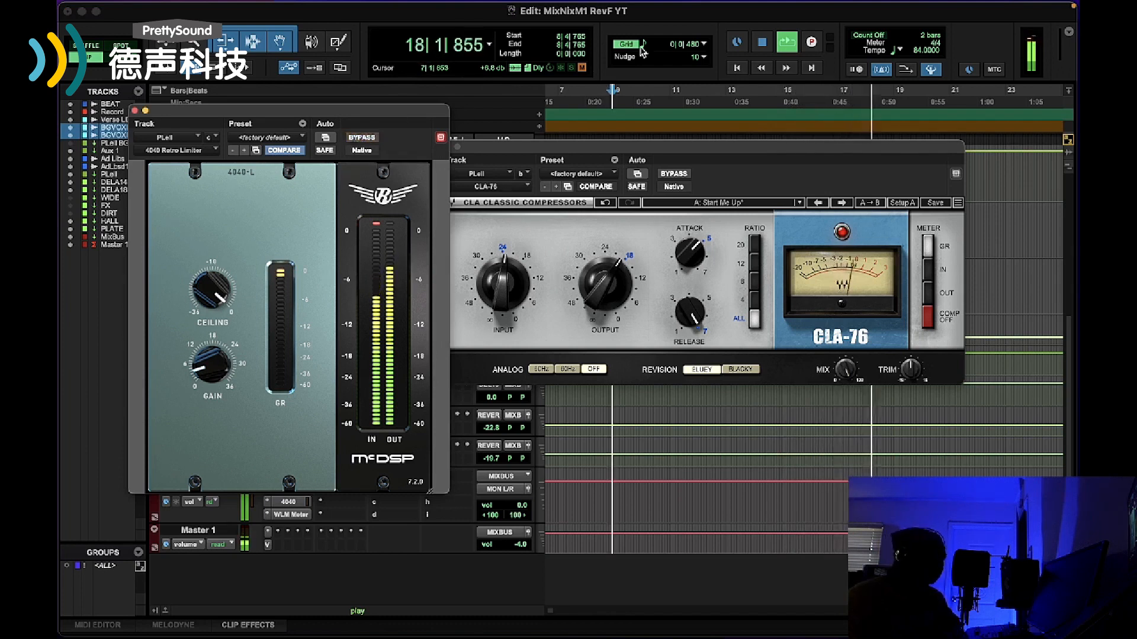
click(764, 44)
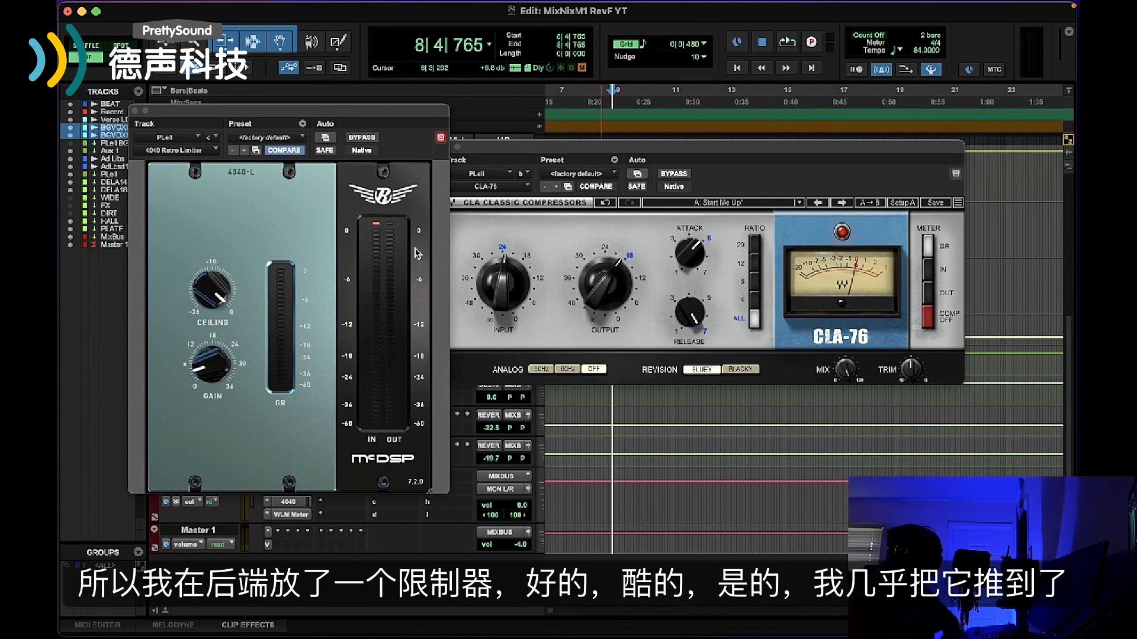
click(133, 111)
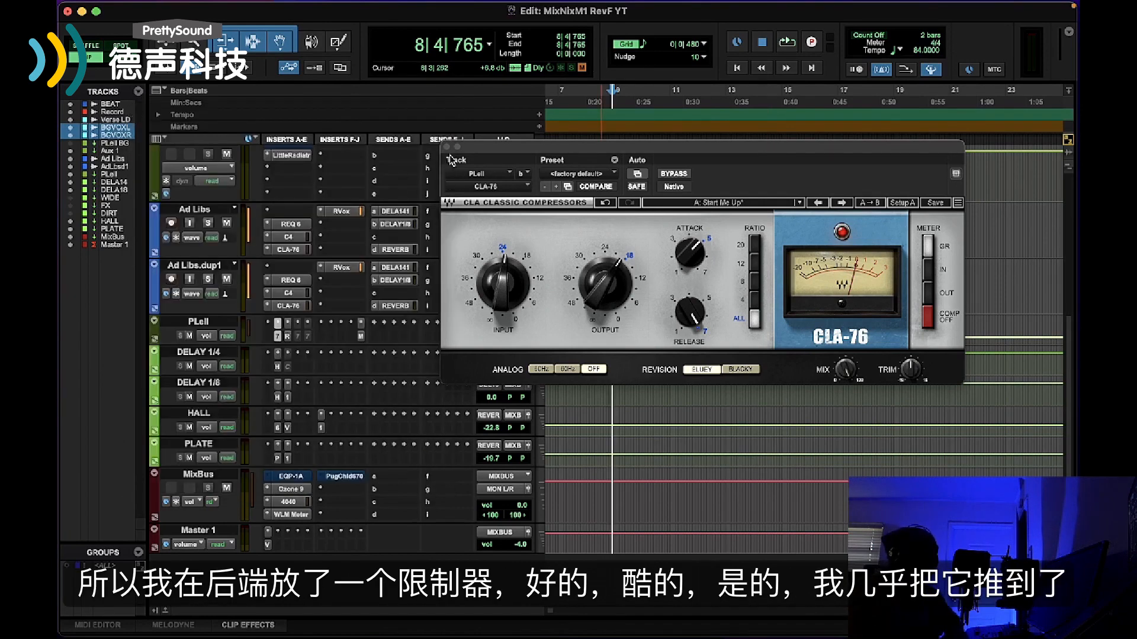
Clear the red indicator light on the PLell track's CLA-76 and close the compressor's window
click(617, 270)
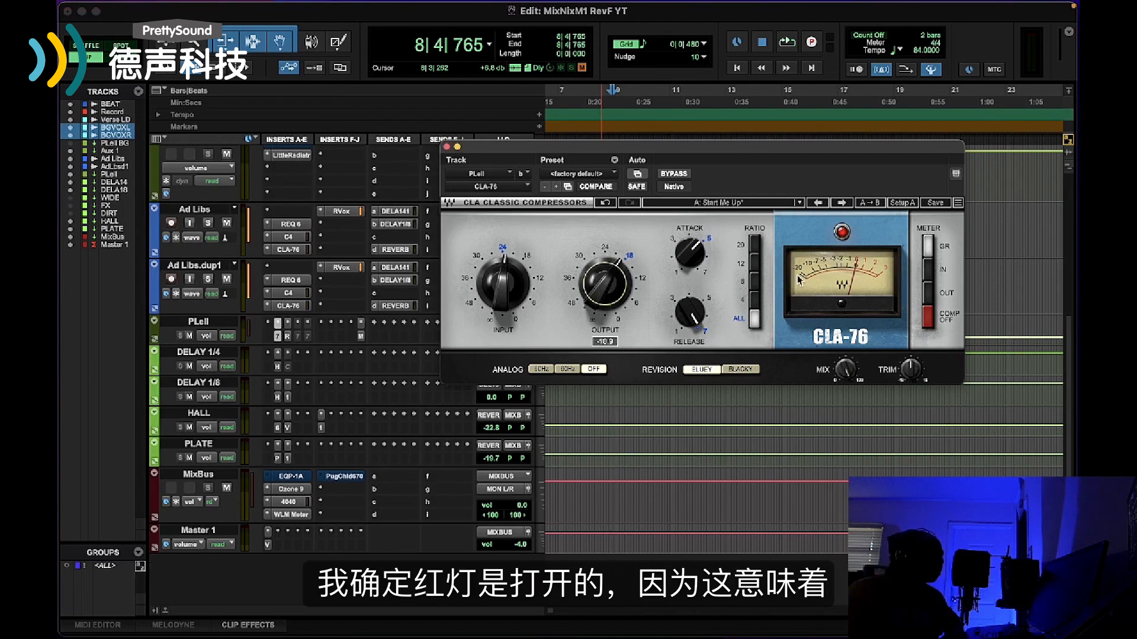
click(842, 231)
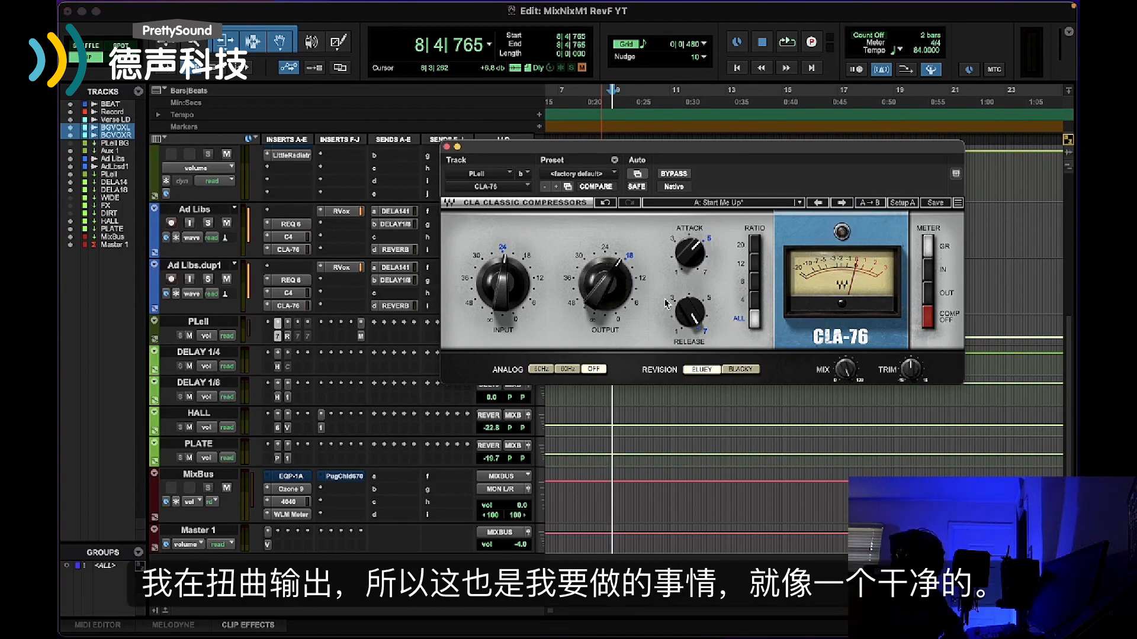
click(447, 147)
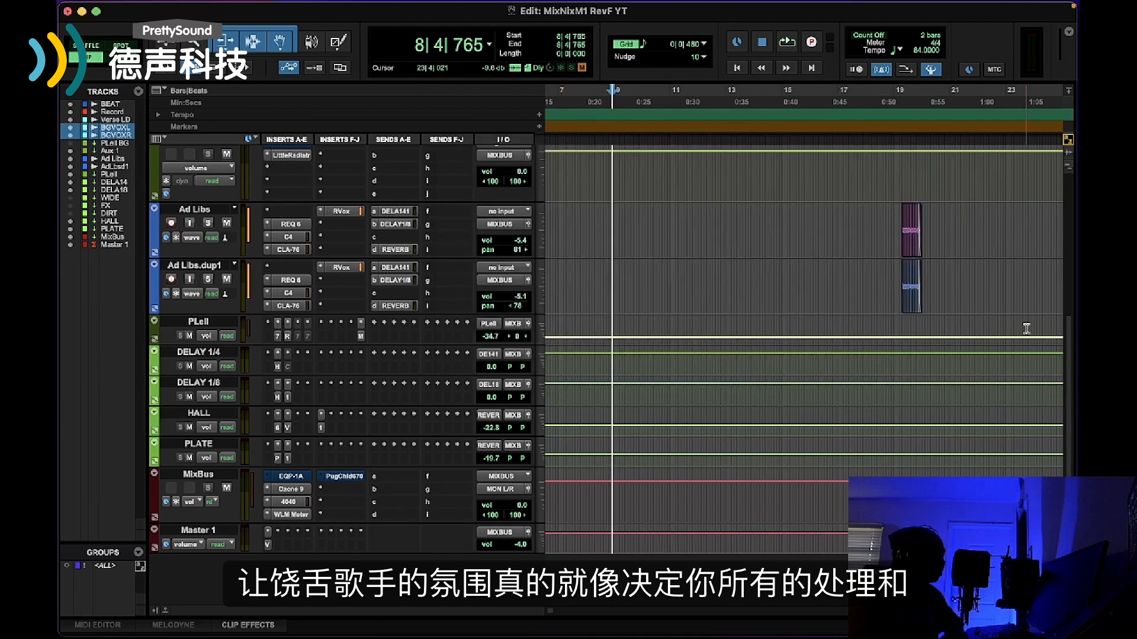
Open the MixBus track's 4040 Retro Limiter and move its window clear of the track inserts
scroll(692, 415, down, 1)
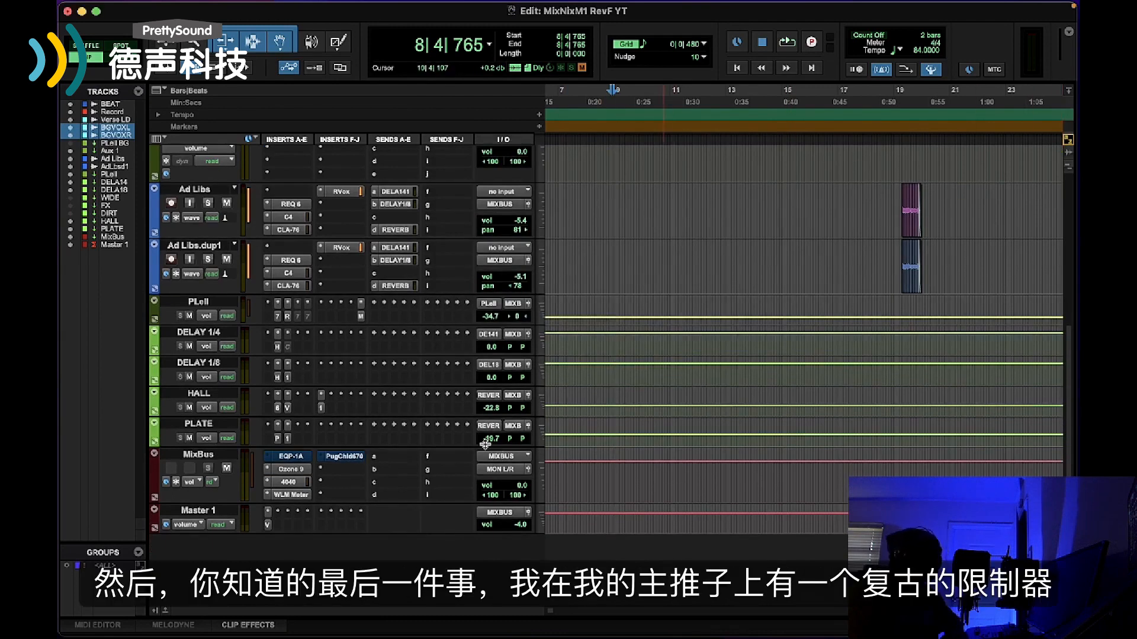
click(289, 481)
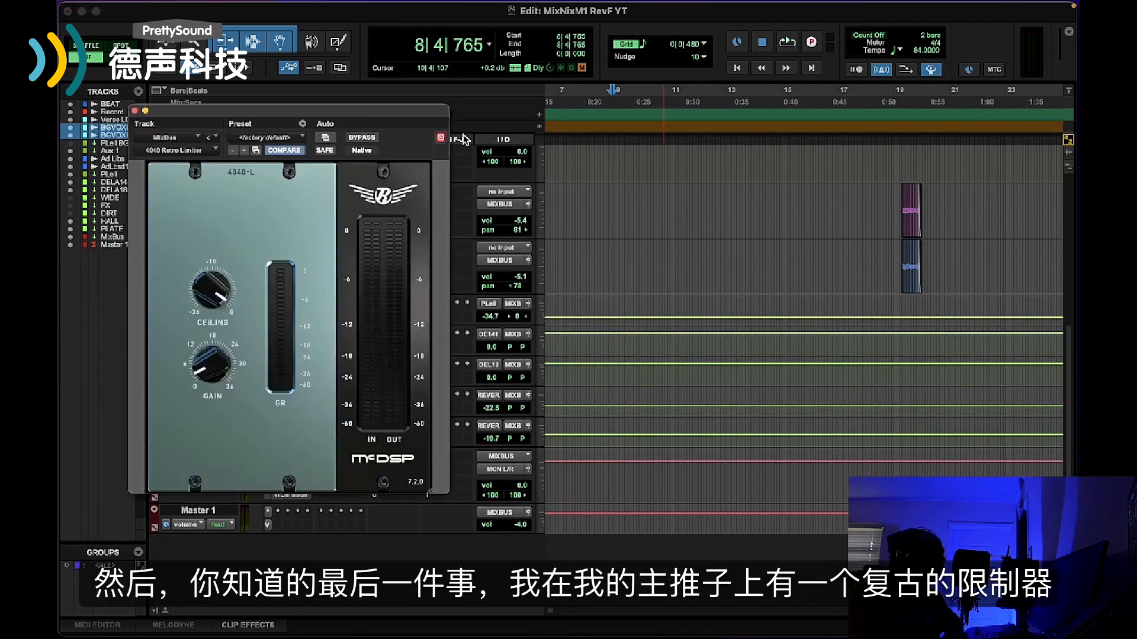
drag(353, 113, 772, 116)
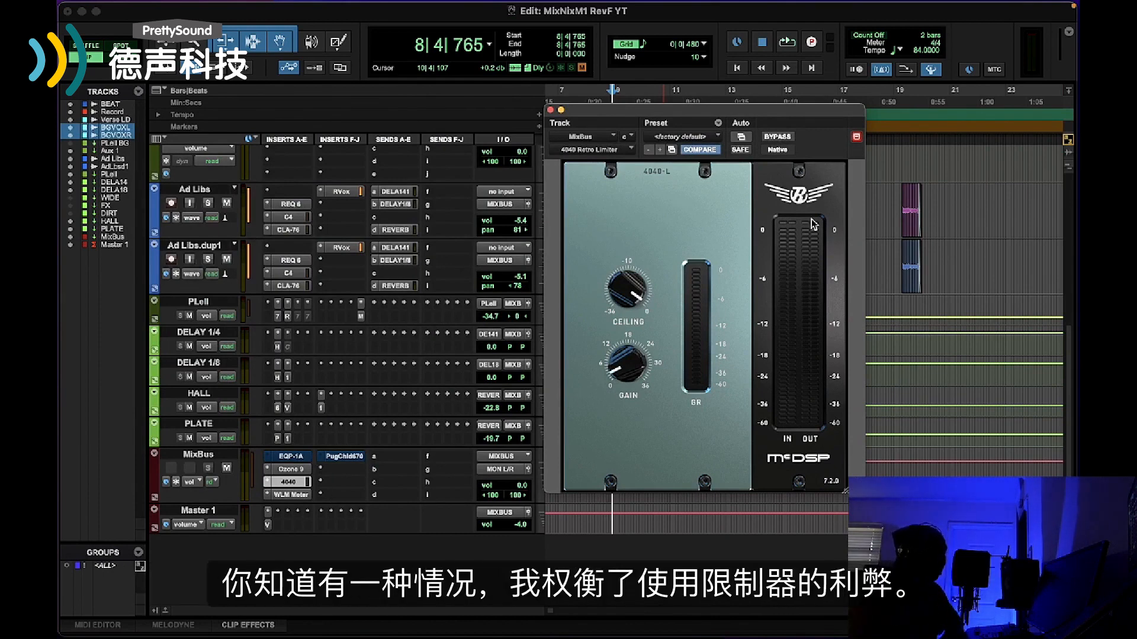
drag(814, 117, 870, 117)
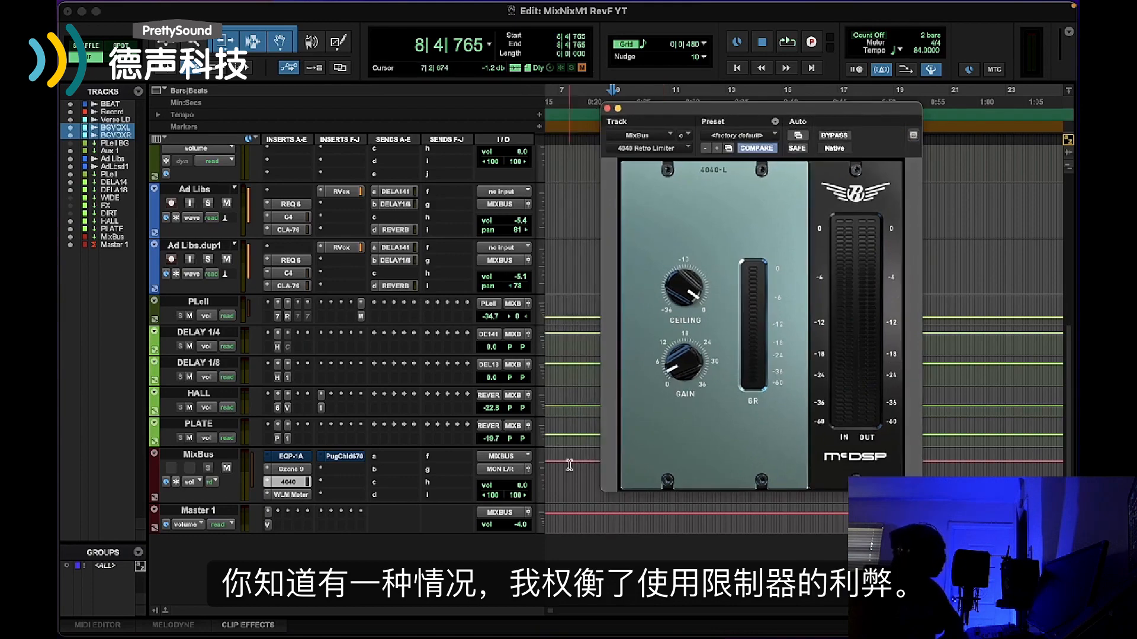
Open the MixBus PuigChild 670 beside the 4040 Retro Limiter and examine its left channel output gain against the limiter's controls
click(359, 456)
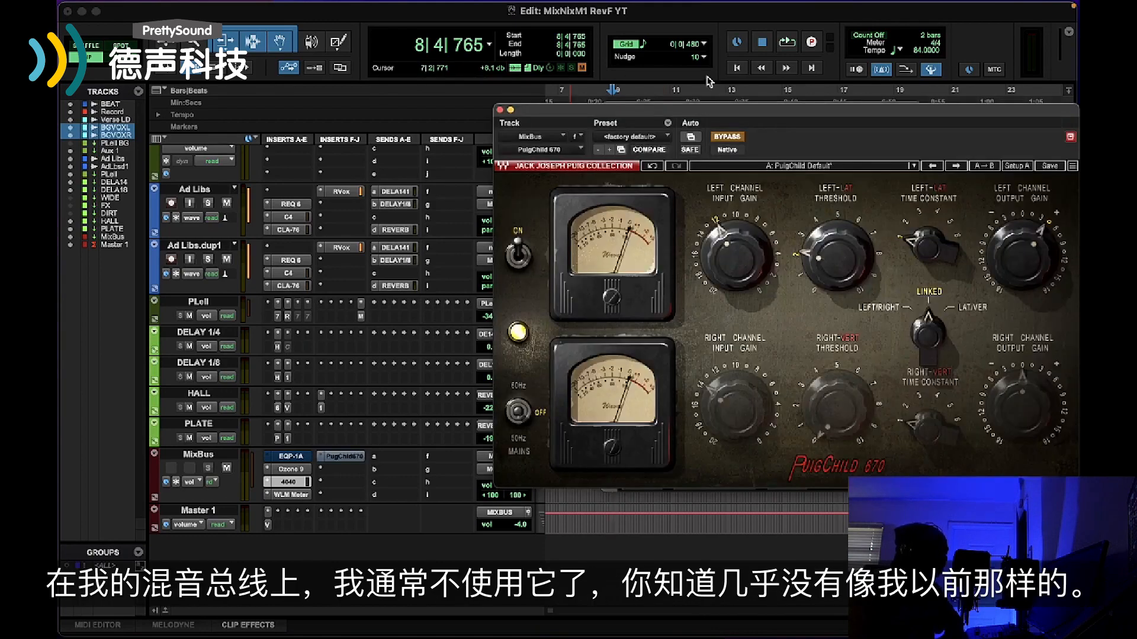
drag(696, 109, 293, 80)
drag(722, 121, 833, 81)
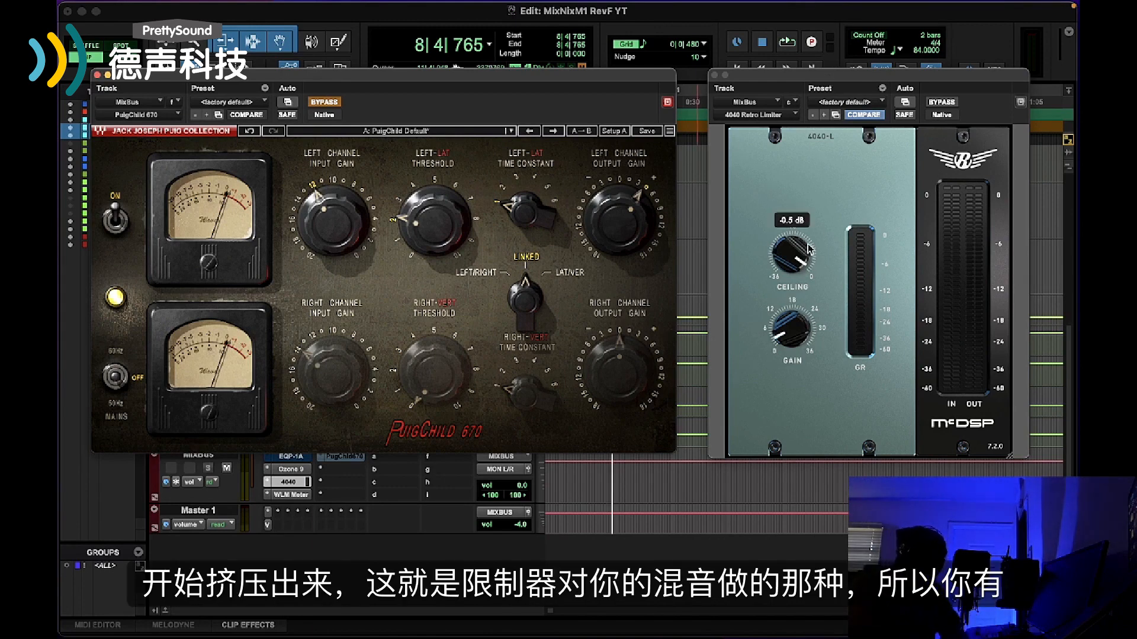
click(610, 224)
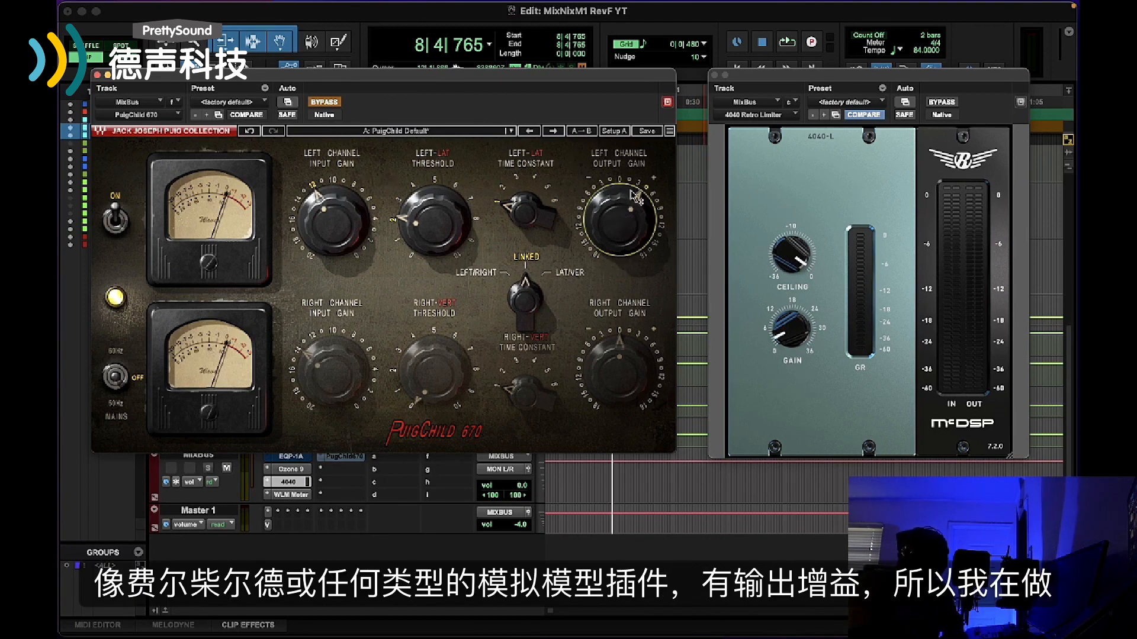
mouse_move(629, 214)
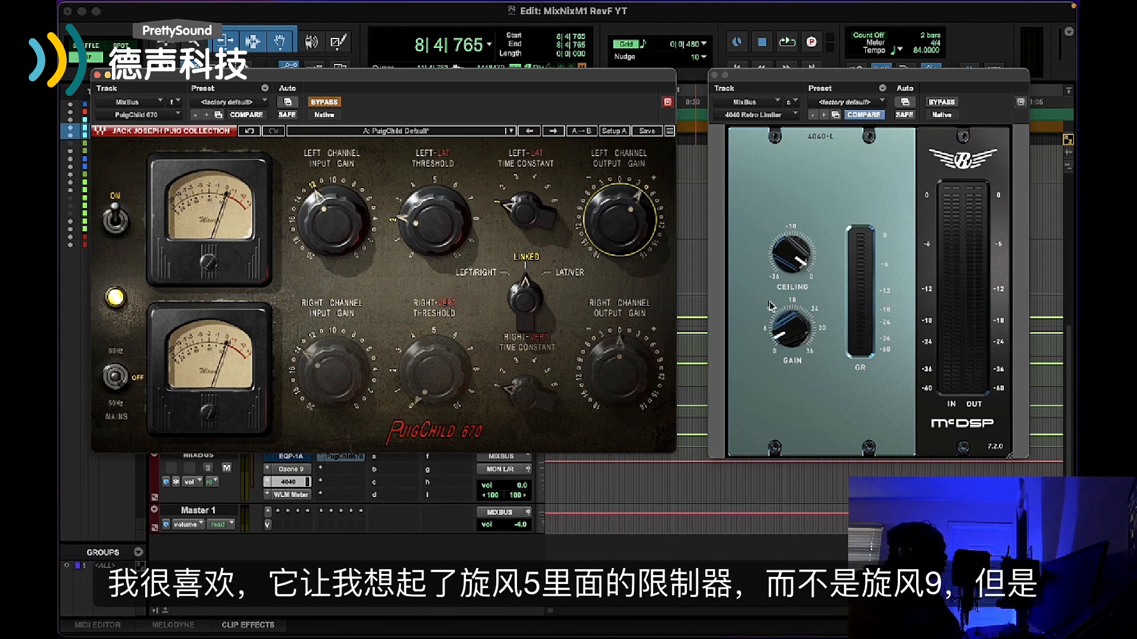
Open the MixBus Ozone 9 Maximizer, compare its settings with the 4040 Retro Limiter, and close both plug-in windows
click(306, 469)
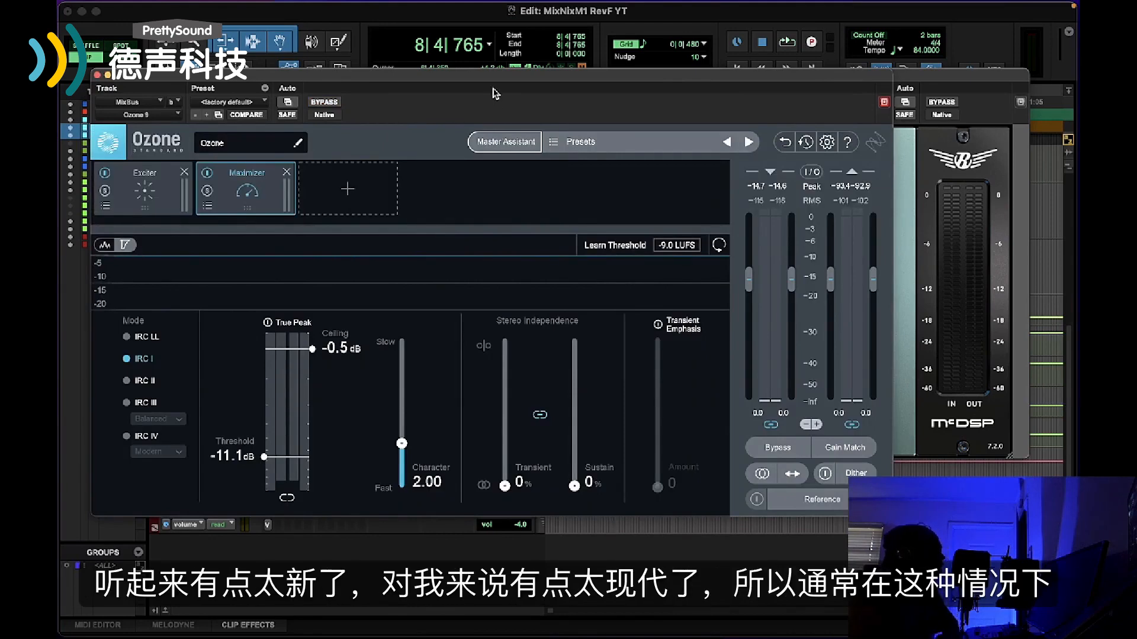
drag(499, 78, 506, 62)
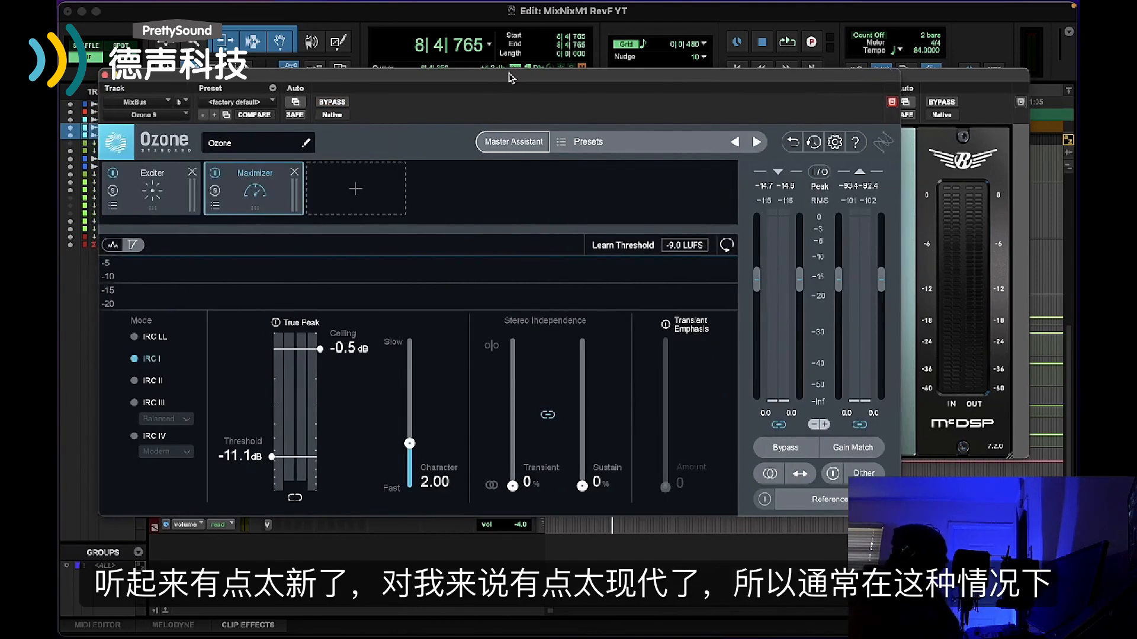
click(951, 211)
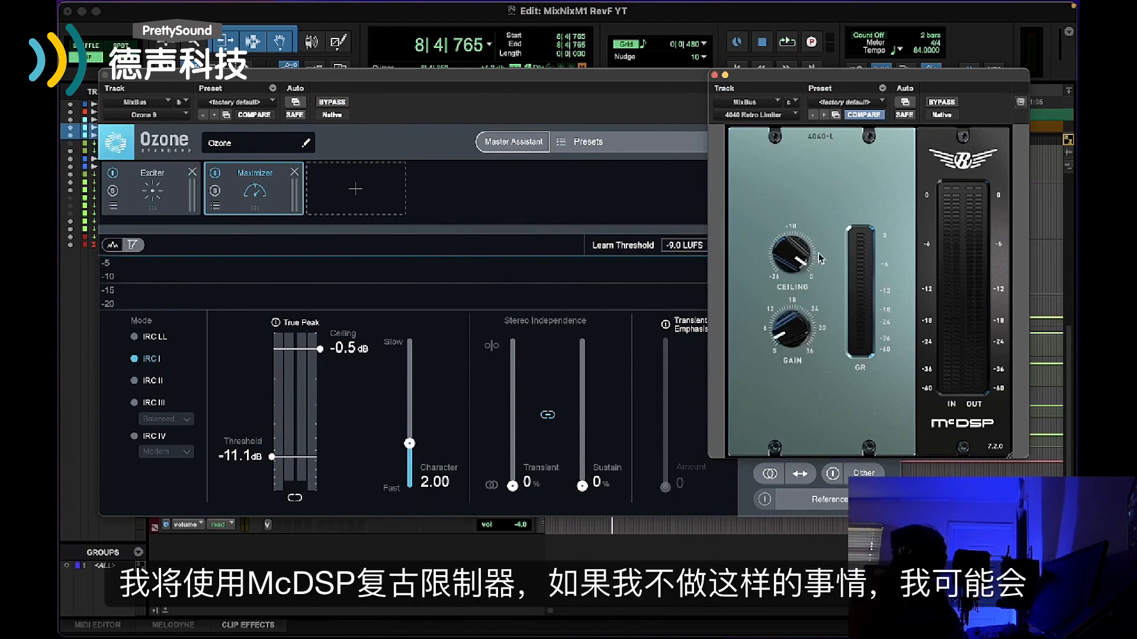
mouse_move(810, 324)
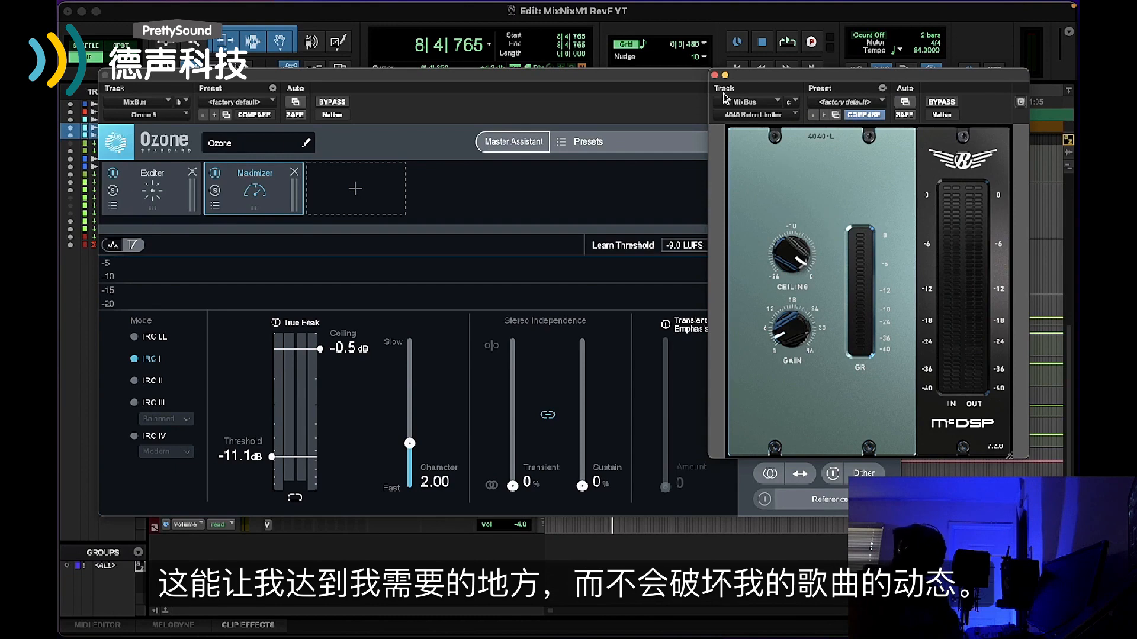
click(716, 75)
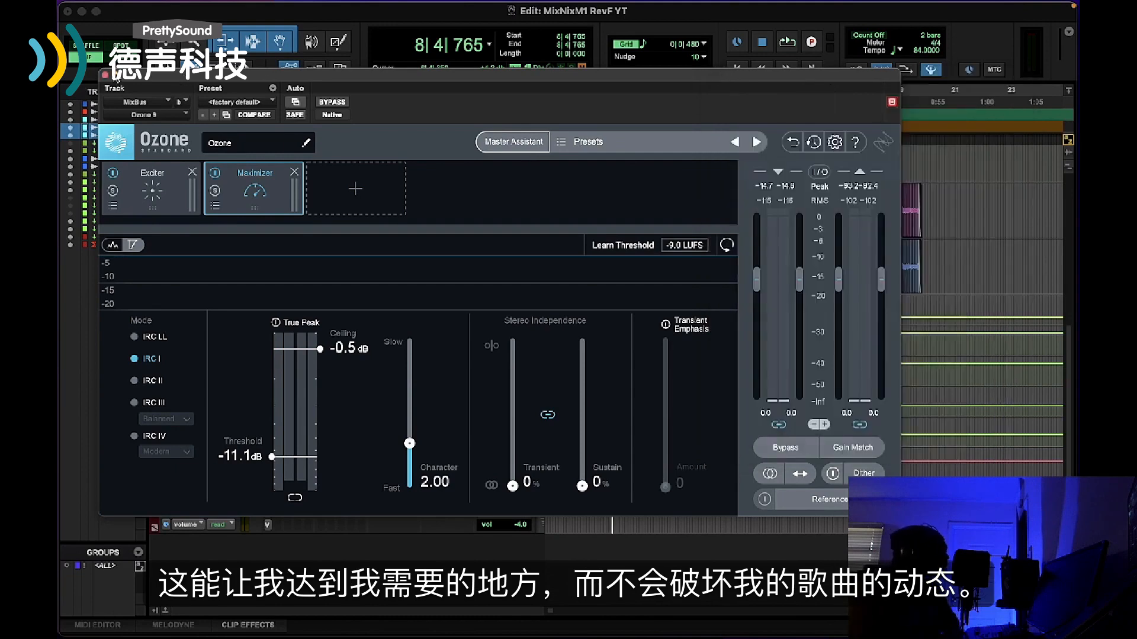
click(104, 75)
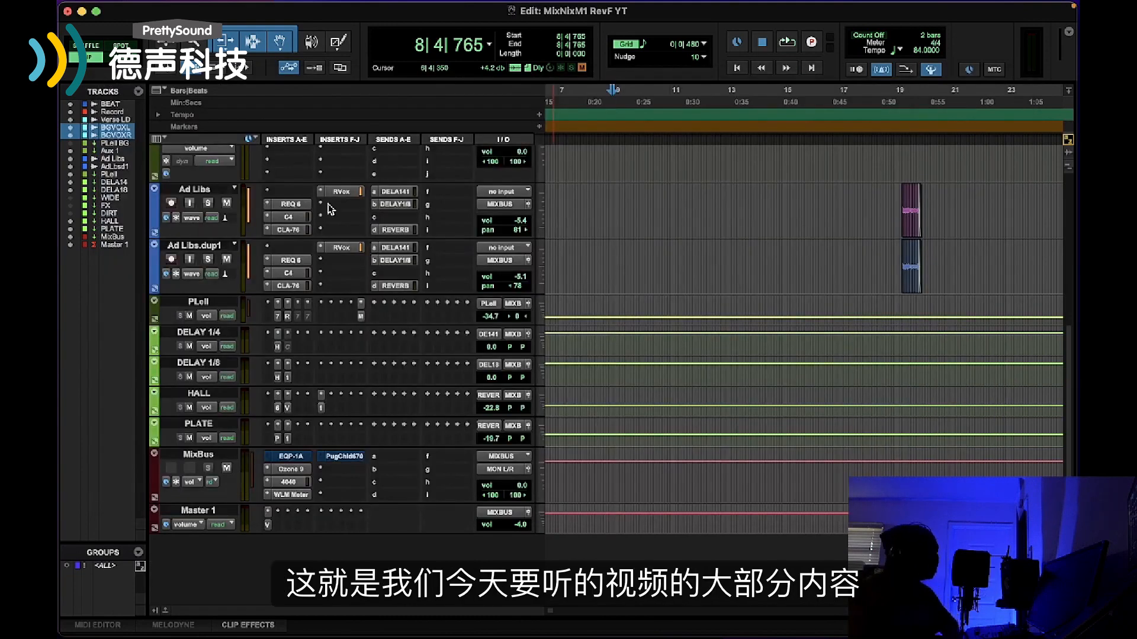